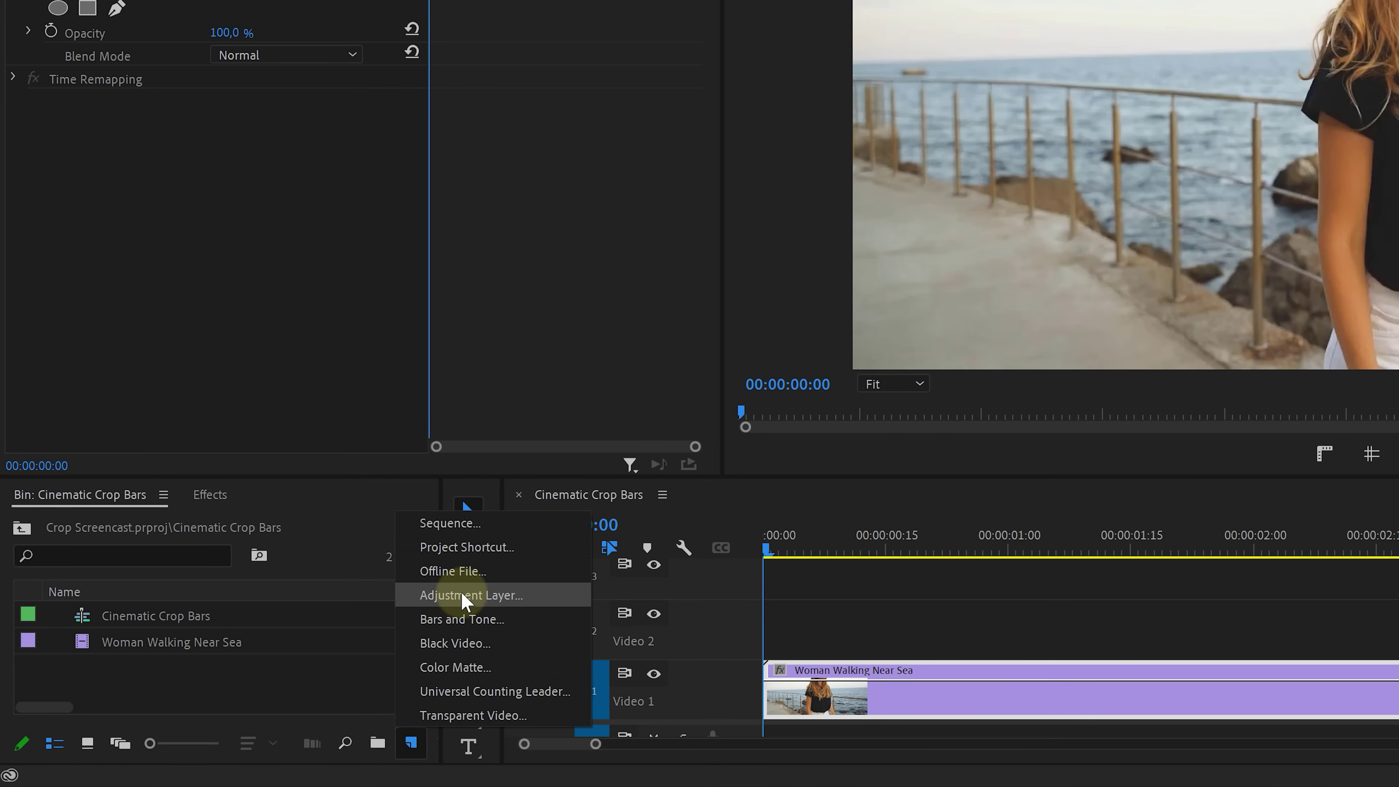
# Place a new adjustment layer on Video 2 above the sea clip and apply Crop to it.
pyautogui.click(468, 595)
pyautogui.moveTo(125, 617); pyautogui.dragTo(739, 613)
pyautogui.click(212, 496)
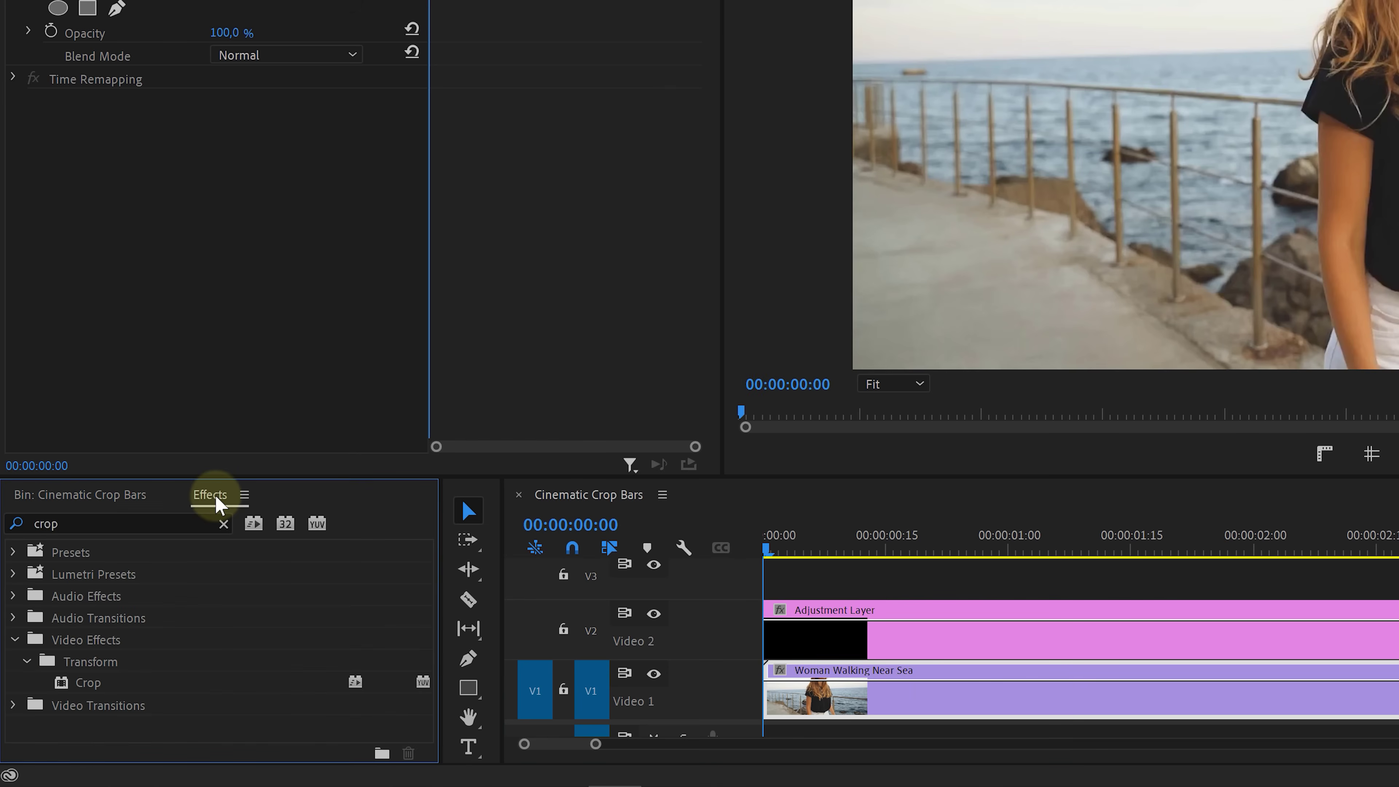
pyautogui.click(129, 683)
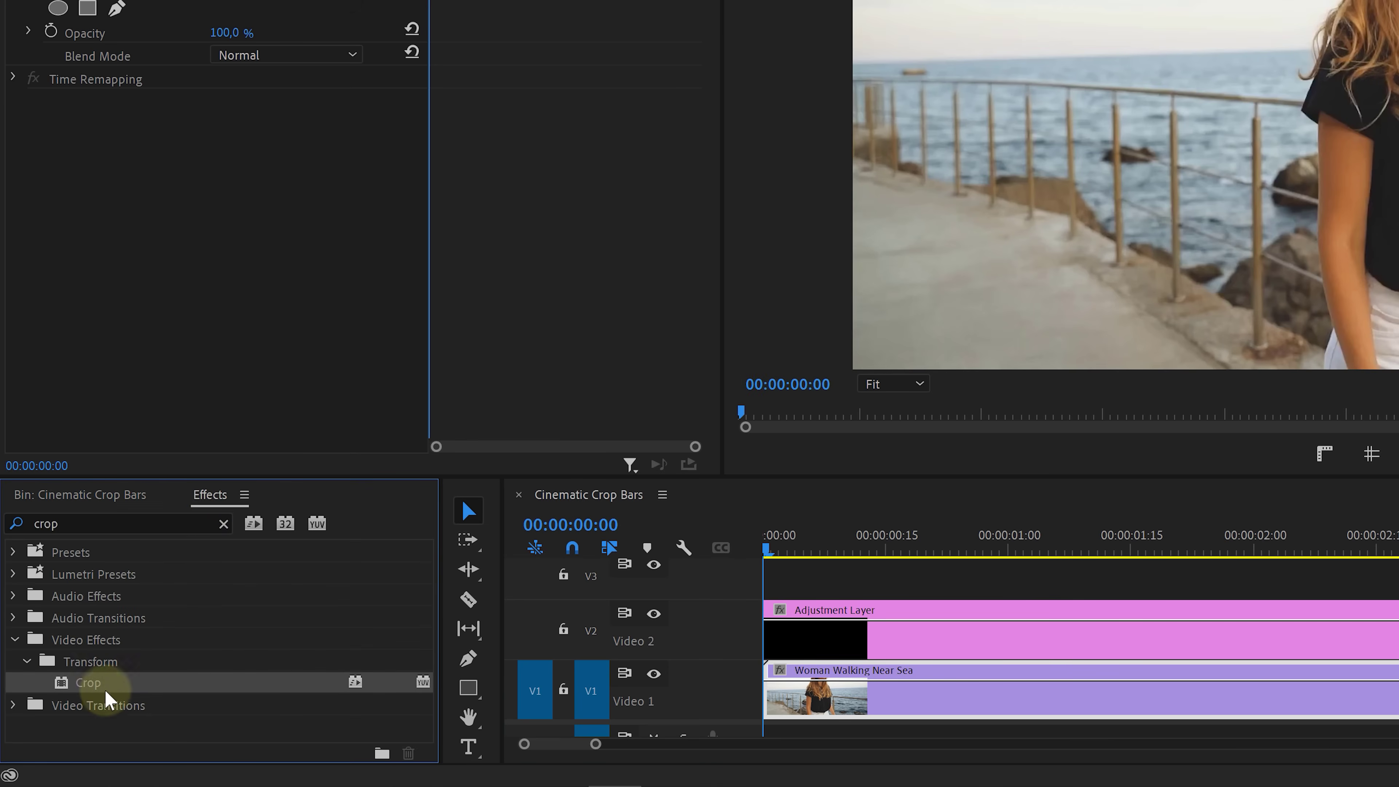
pyautogui.moveTo(138, 701); pyautogui.dragTo(884, 639)
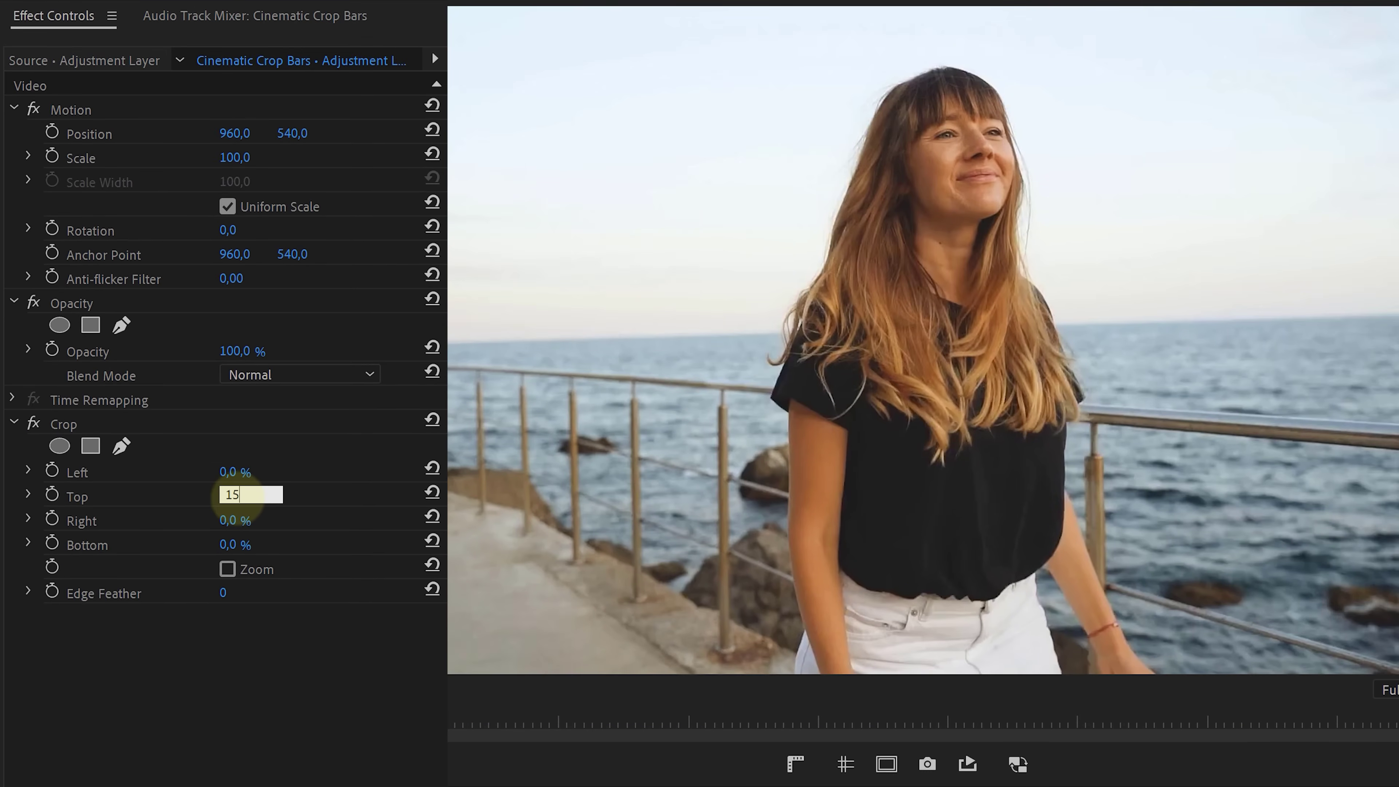
# Crop 15% from the top and bottom to add black letterbox bars over the sea footage.
pyautogui.click(247, 542)
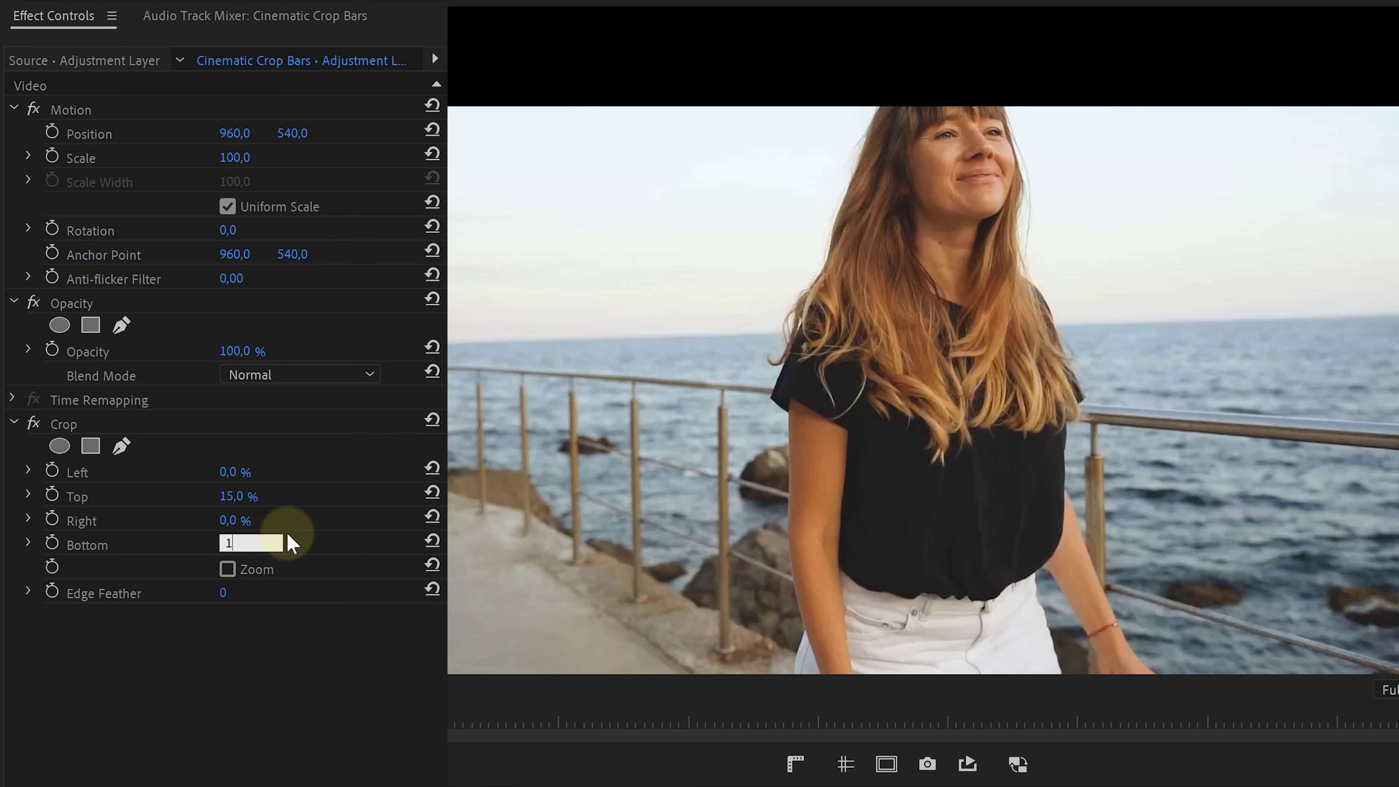
pyautogui.write('15')
pyautogui.press('Return')
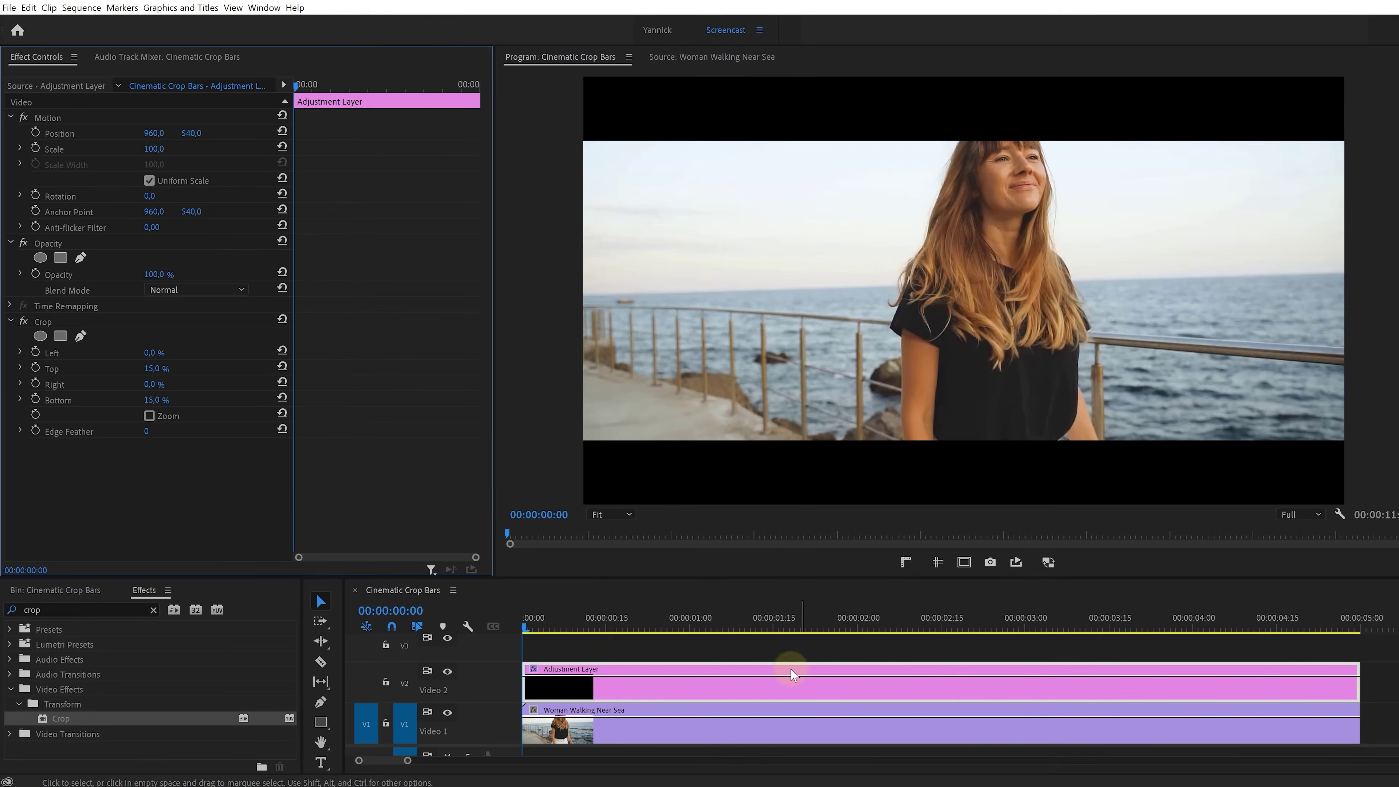
pyautogui.click(752, 716)
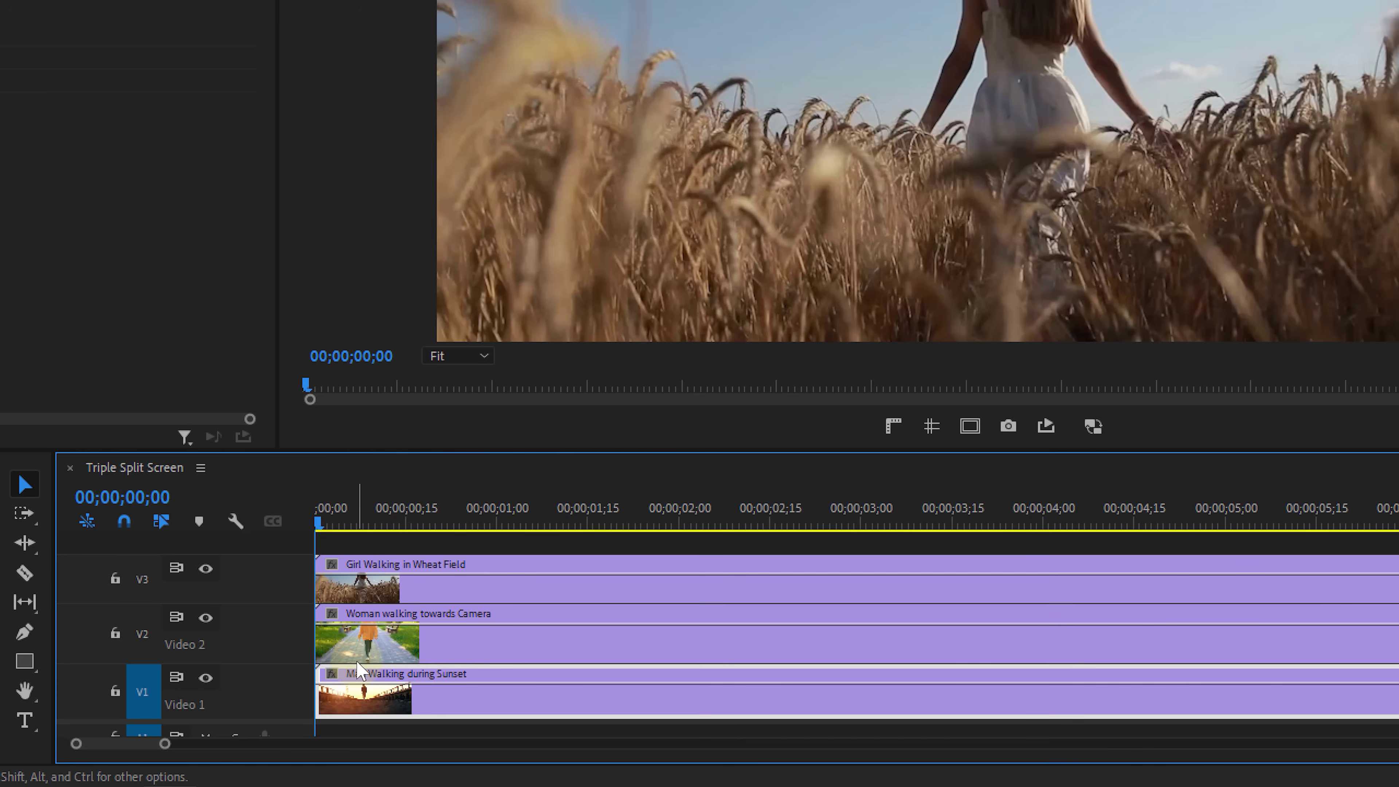
# Show rulers on the Program monitor and drag a vertical guide to one third of the frame.
pyautogui.click(360, 659)
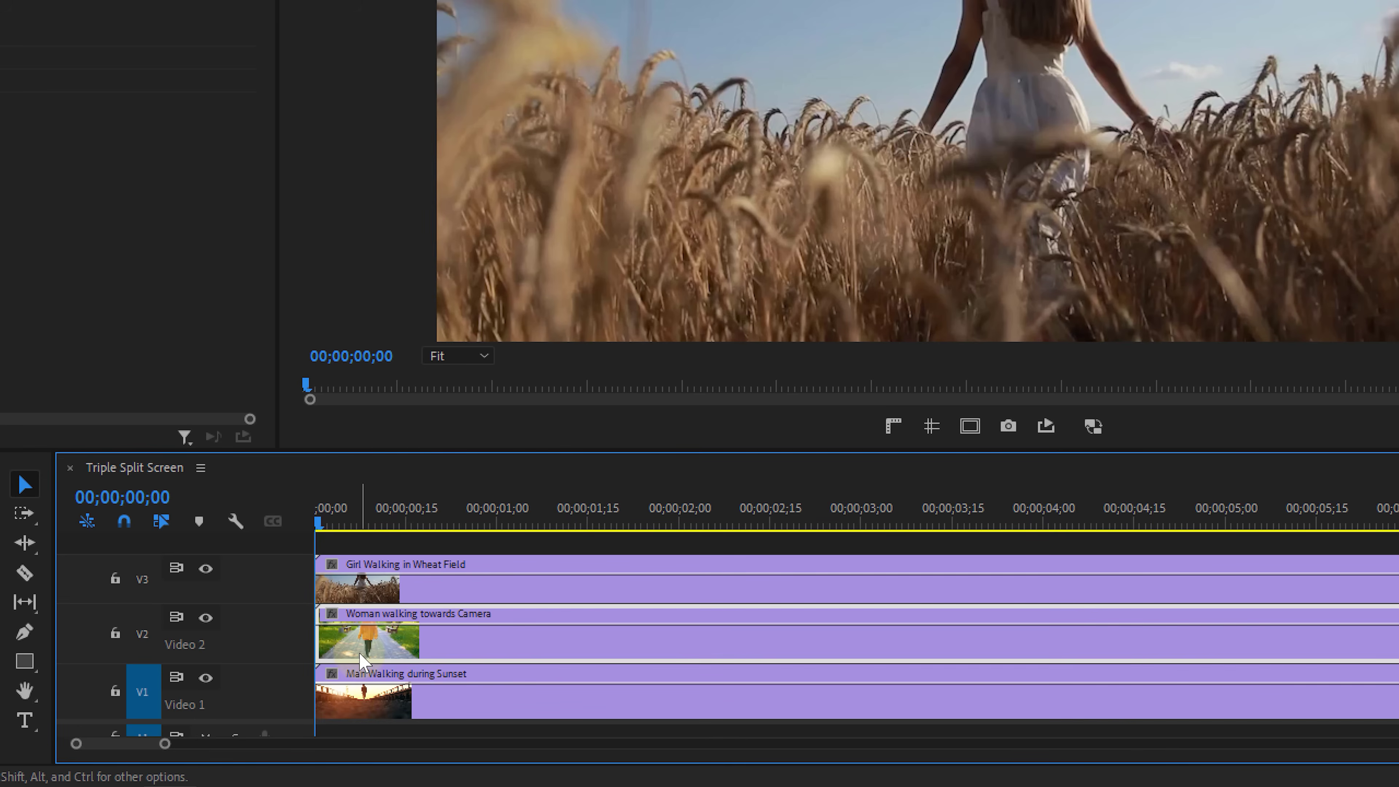
pyautogui.click(360, 573)
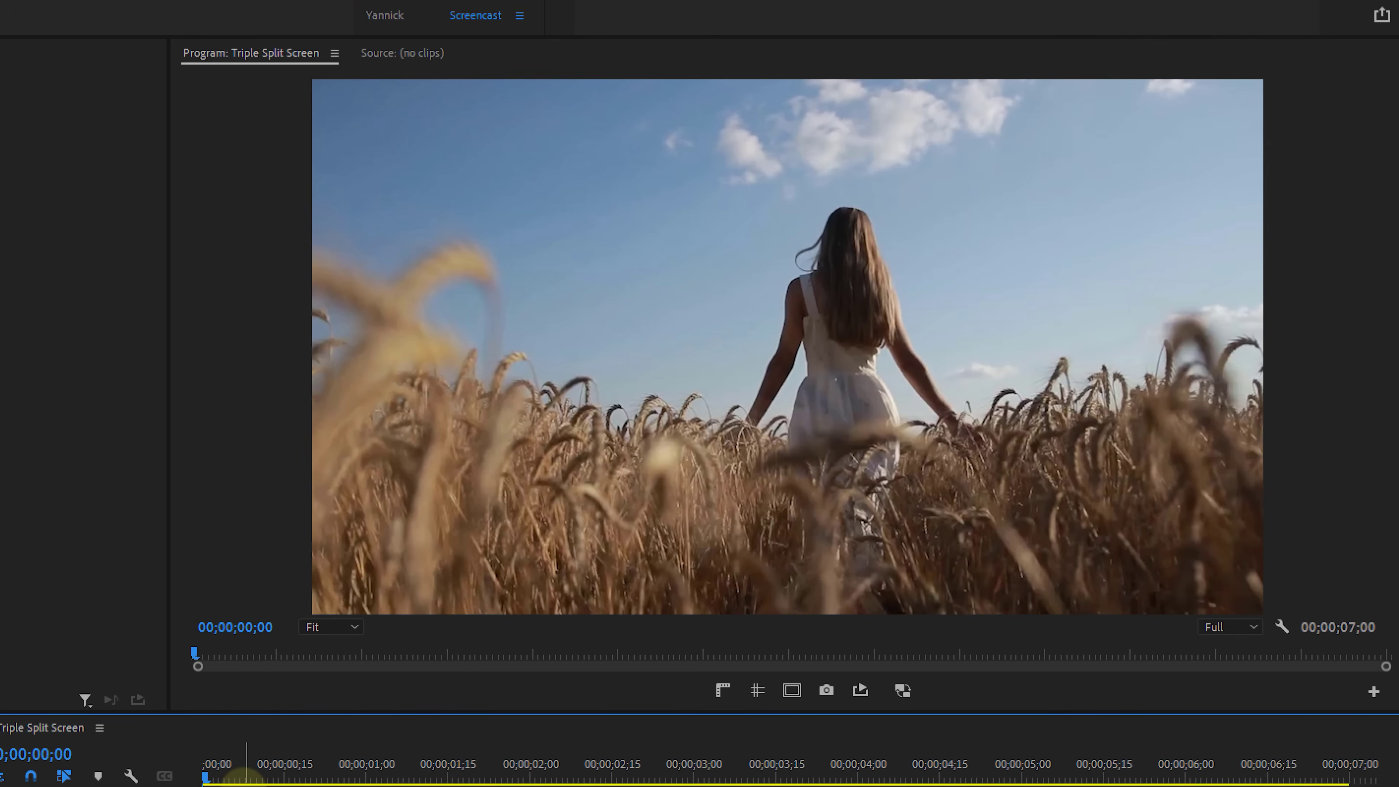
pyautogui.click(721, 691)
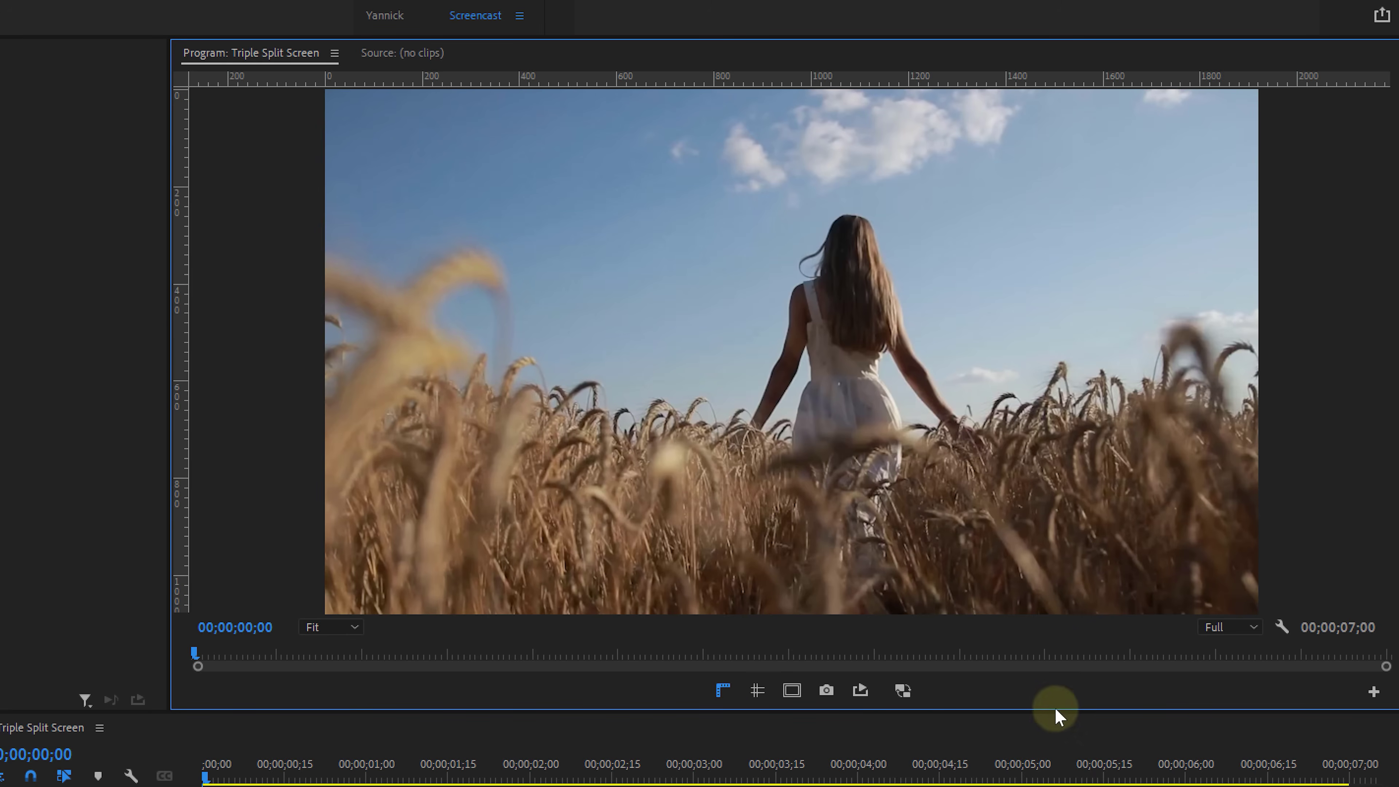
pyautogui.click(1372, 693)
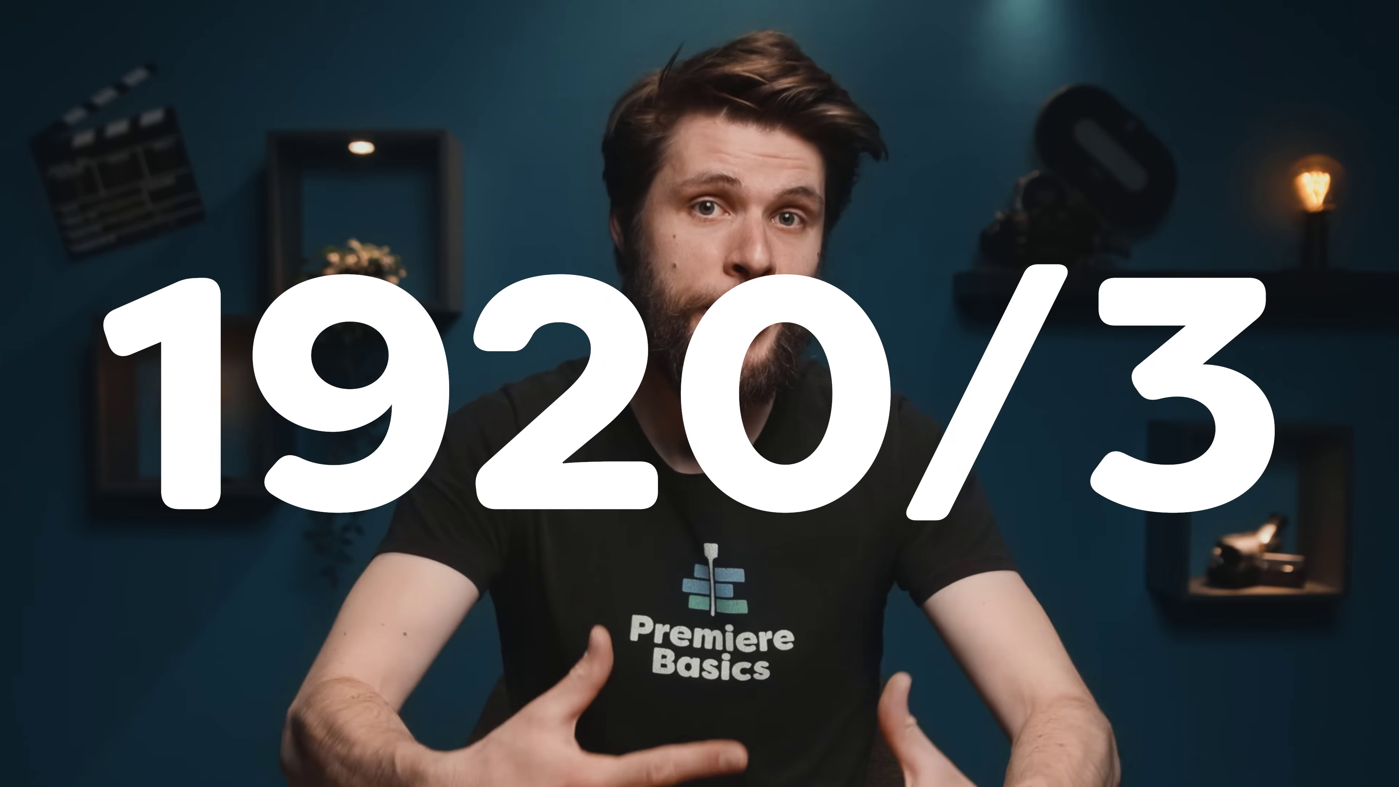
pyautogui.moveTo(10, 462); pyautogui.dragTo(864, 396)
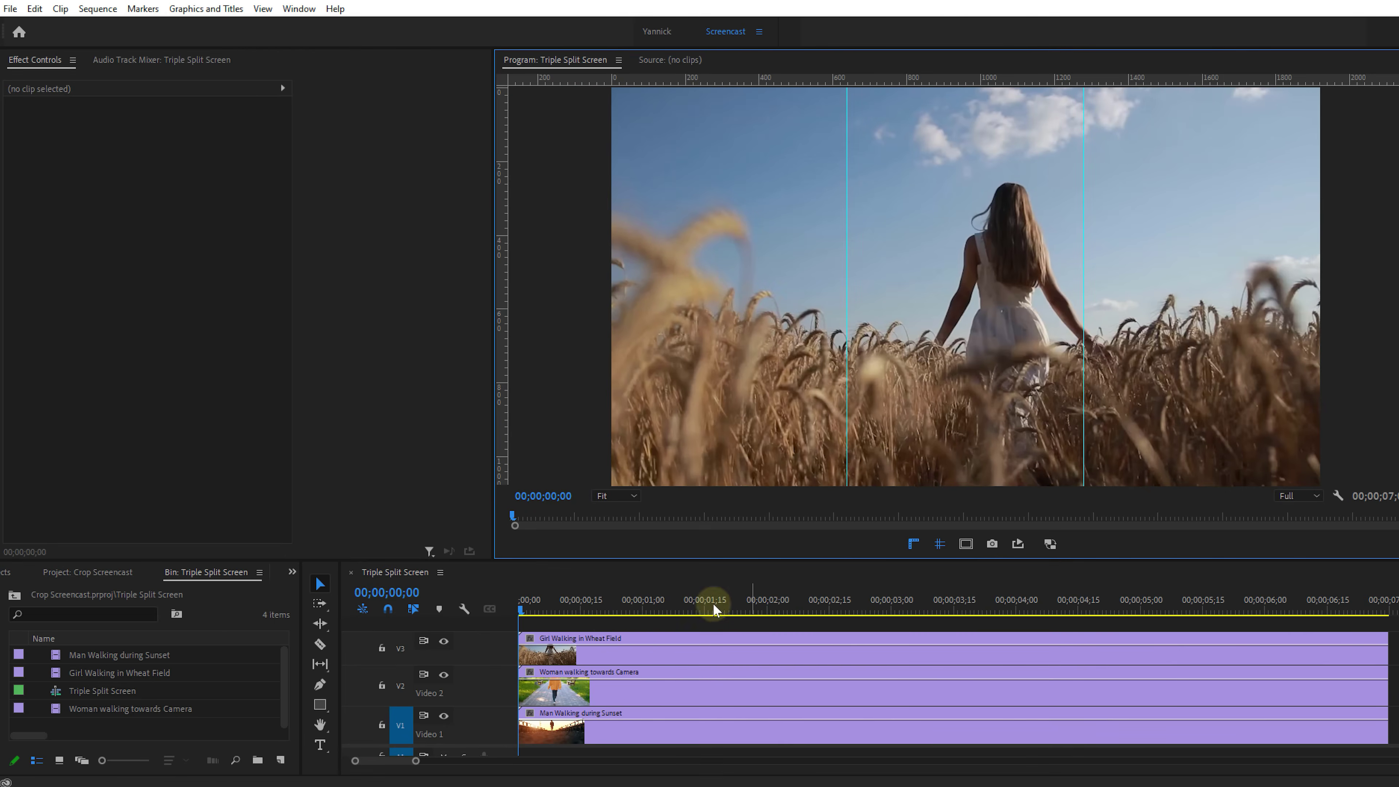
# Hide the wheat-field track and shift the sunset clip toward the left third.
pyautogui.click(444, 640)
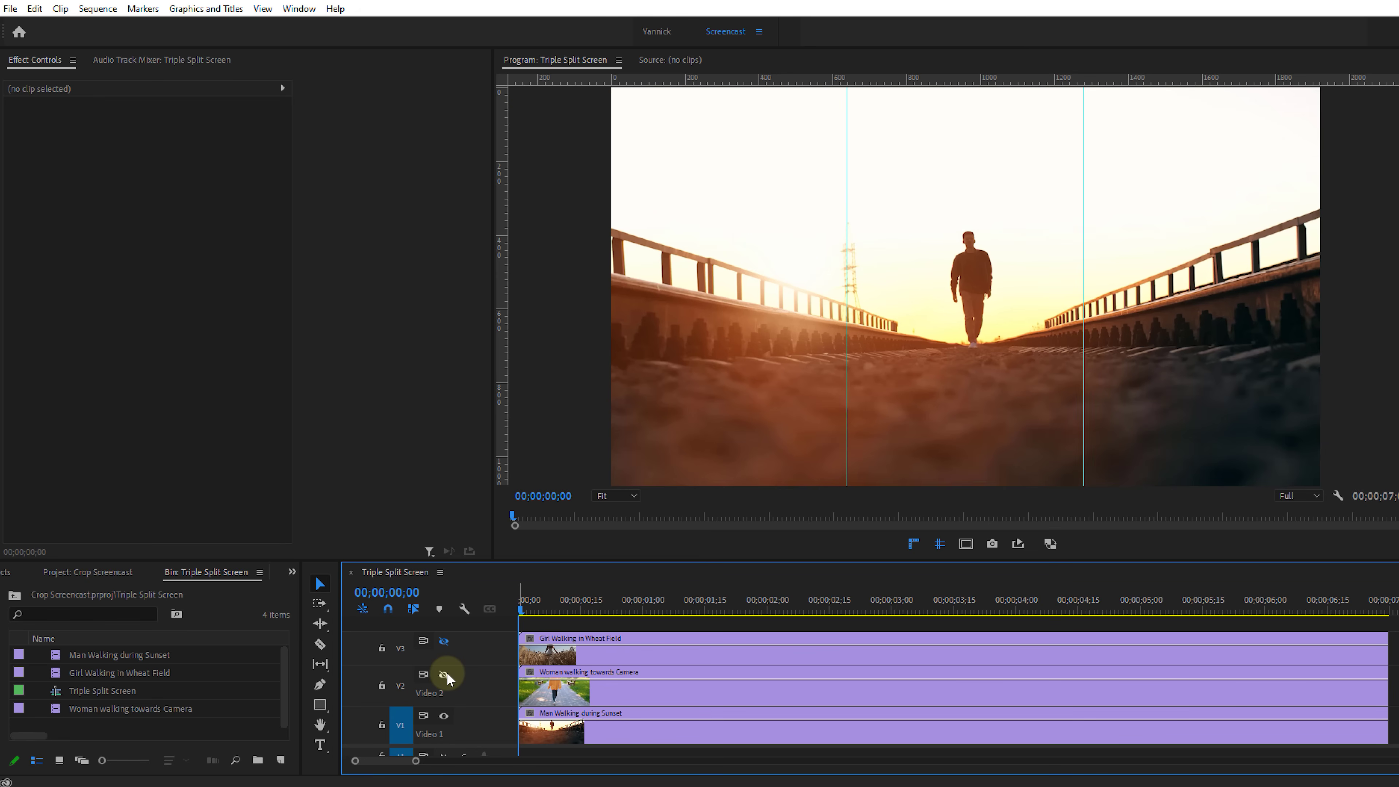
pyautogui.press('d')
pyautogui.moveTo(153, 135); pyautogui.dragTo(164, 204)
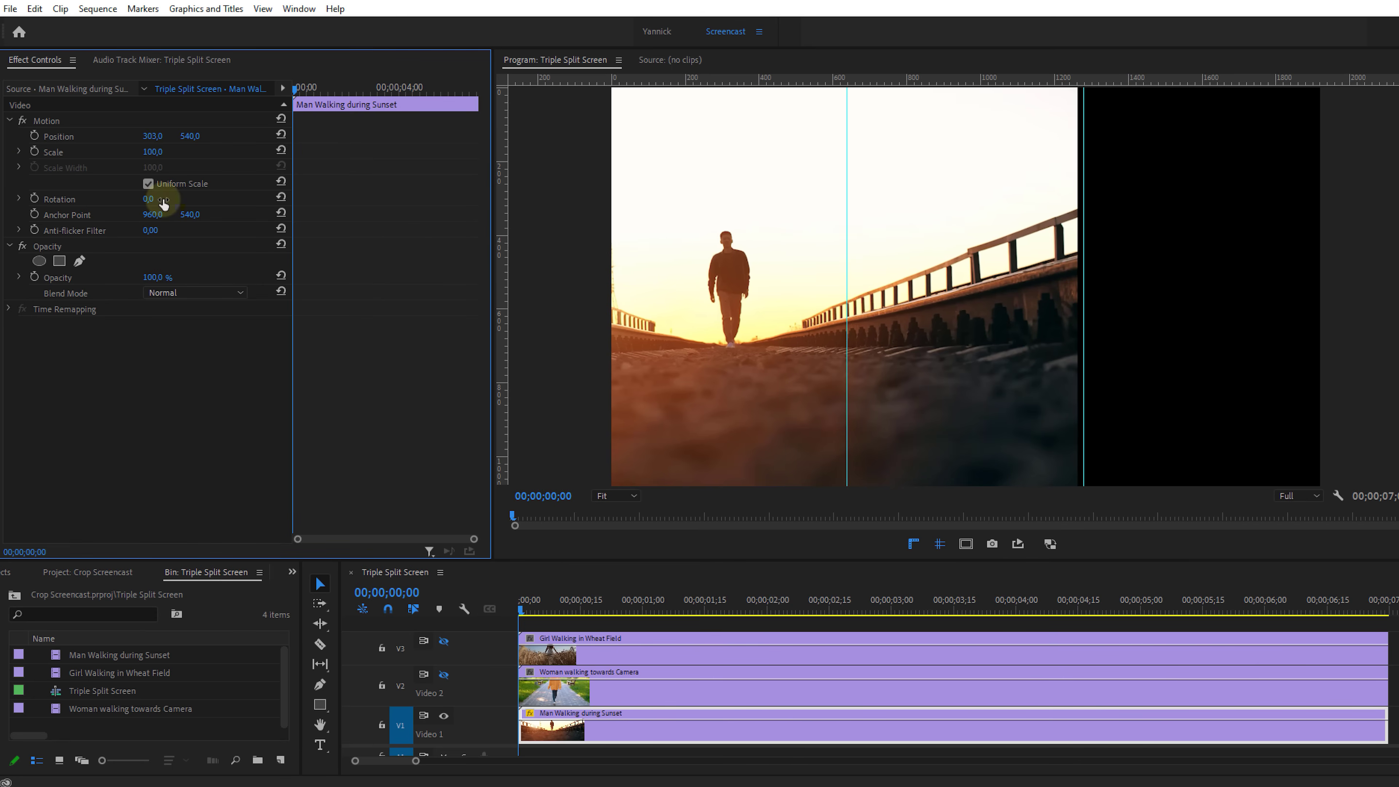
# Nudge the woman clip slightly left and move the wheat-field clip toward the right third.
pyautogui.click(444, 675)
pyautogui.click(542, 695)
pyautogui.moveTo(144, 136); pyautogui.dragTo(92, 138)
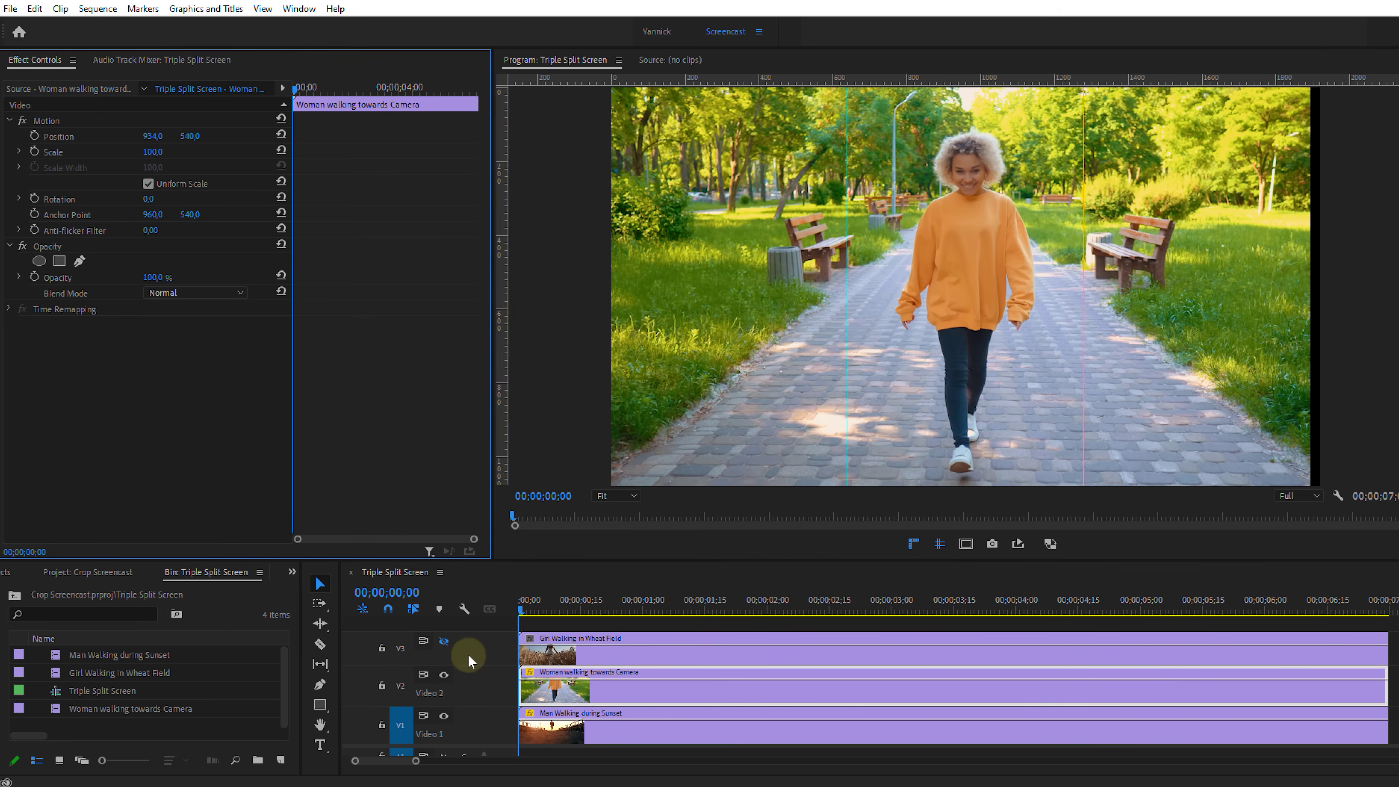
pyautogui.click(444, 641)
pyautogui.click(538, 657)
pyautogui.moveTo(152, 136); pyautogui.dragTo(603, 146)
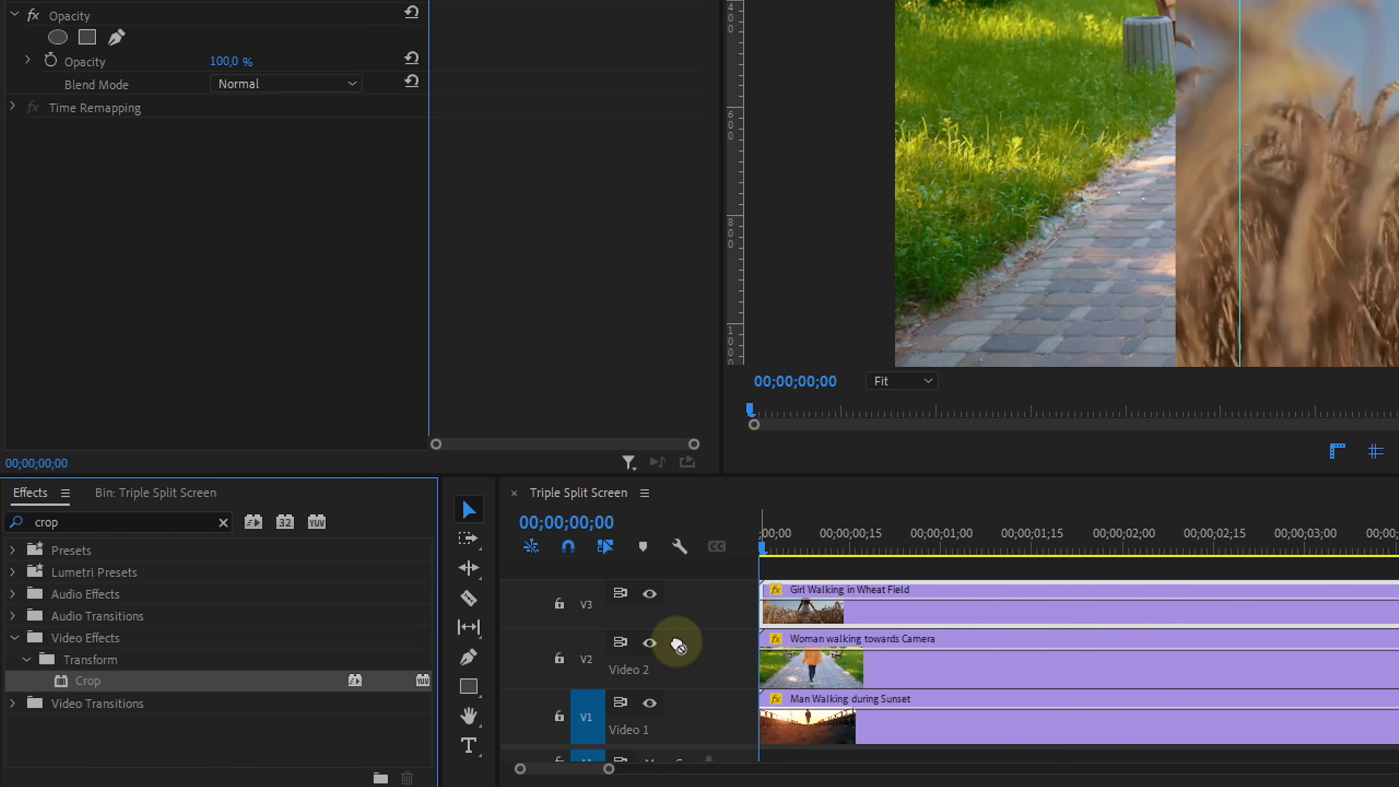
# Crop the left side of the woman clip to 31% and the wheat-field clip to 33.1%.
pyautogui.moveTo(678, 646); pyautogui.dragTo(860, 667)
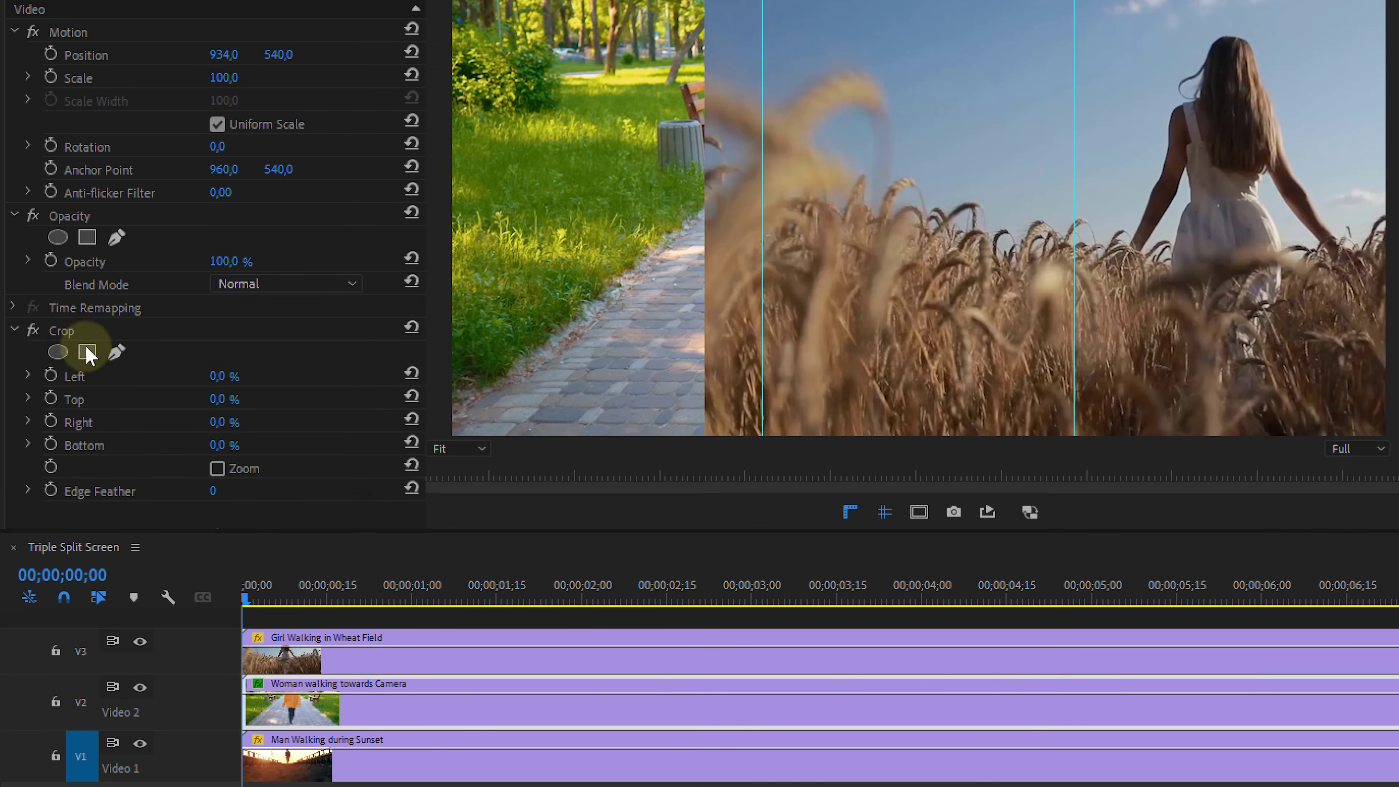
pyautogui.click(76, 331)
pyautogui.moveTo(439, 173); pyautogui.dragTo(729, 170)
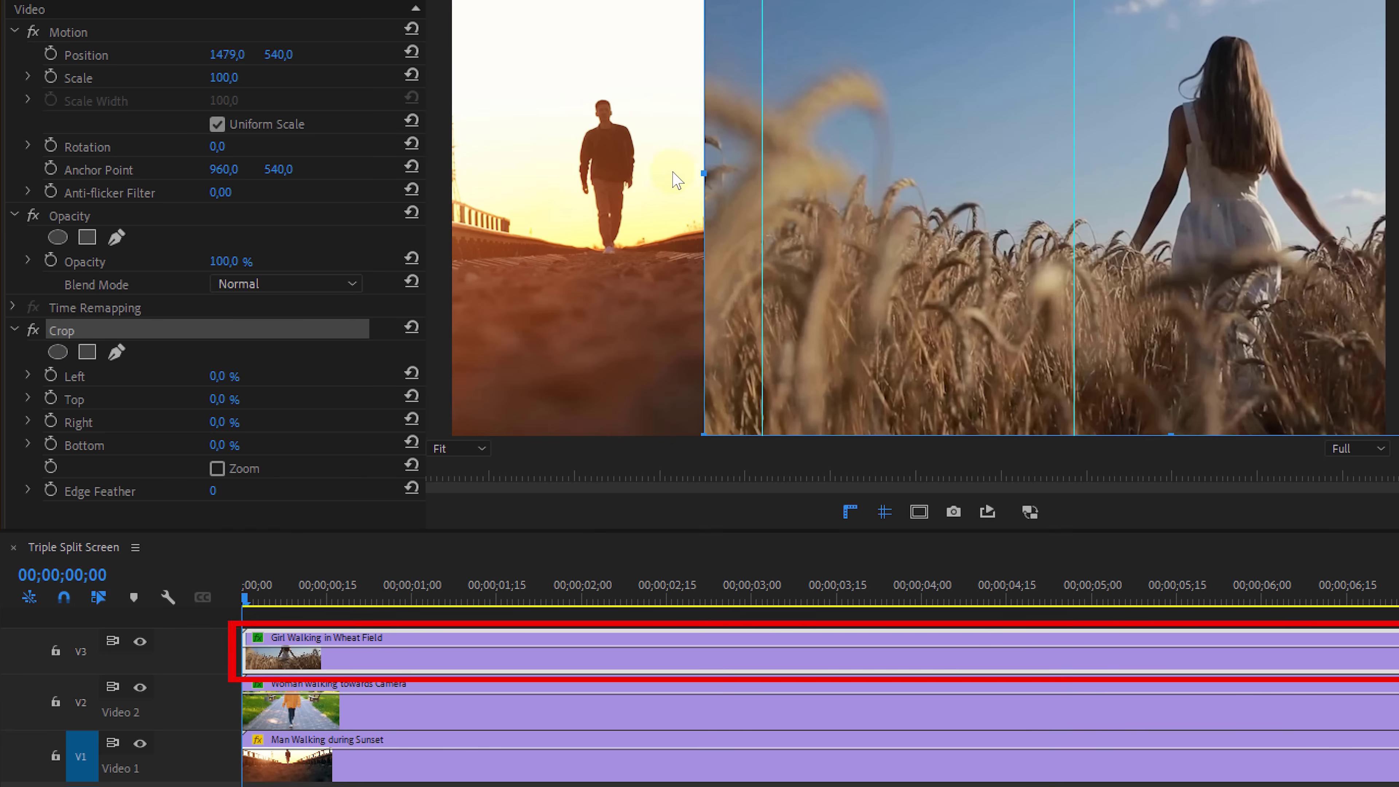
pyautogui.moveTo(705, 174); pyautogui.dragTo(1051, 165)
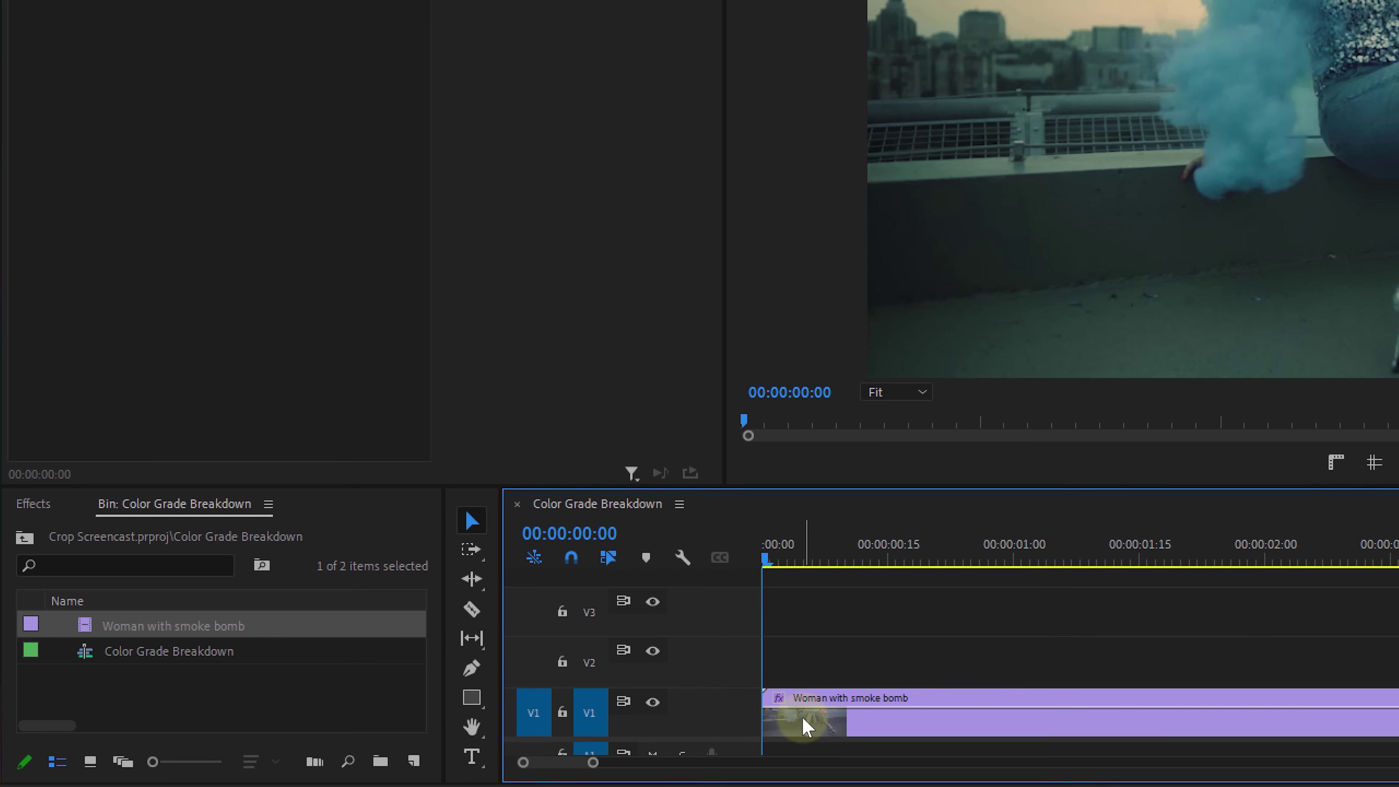
# Duplicate the Woman with smoke bomb clip from Video 1 onto the tracks above.
pyautogui.moveTo(806, 722); pyautogui.dragTo(808, 622)
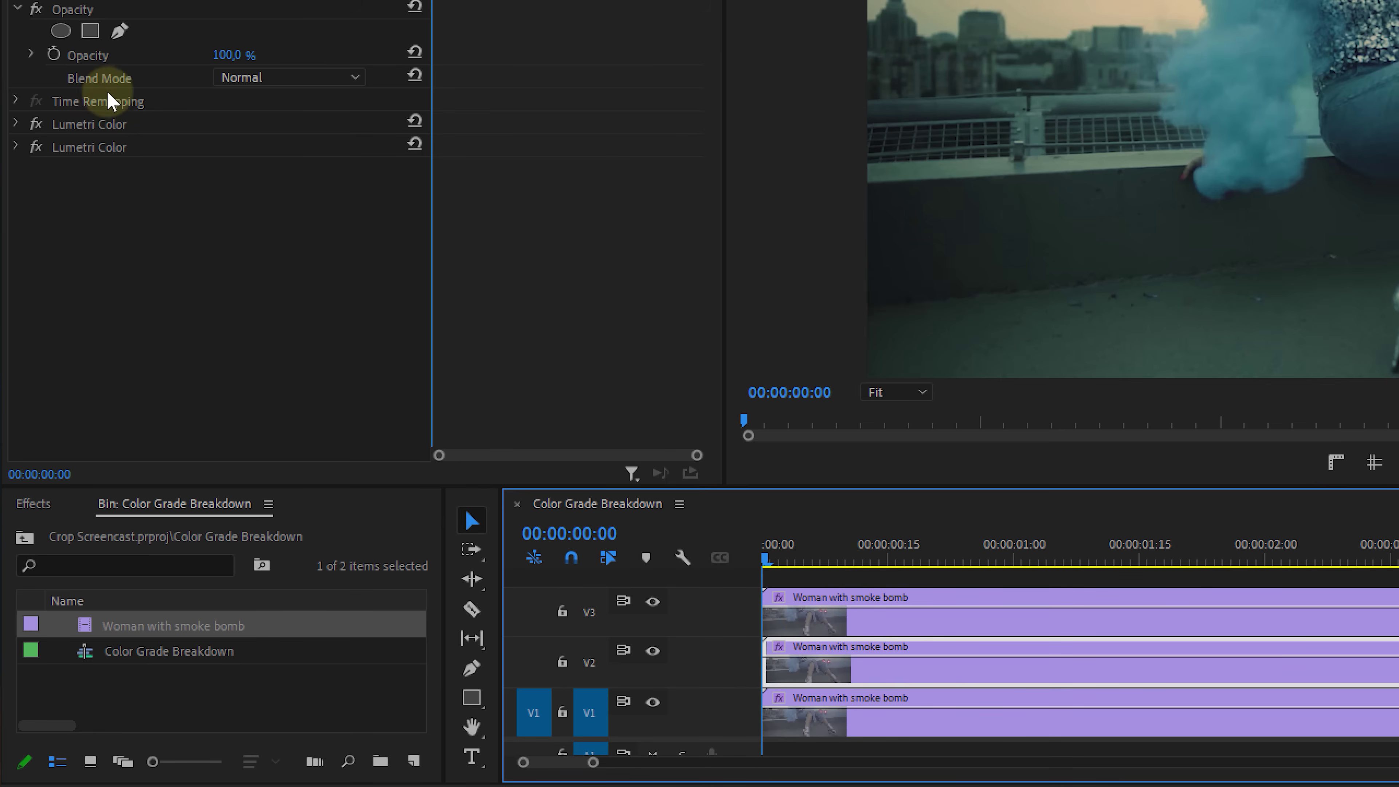
# Delete both Lumetri Color grades from the bottom smoke-bomb clip.
pyautogui.click(798, 619)
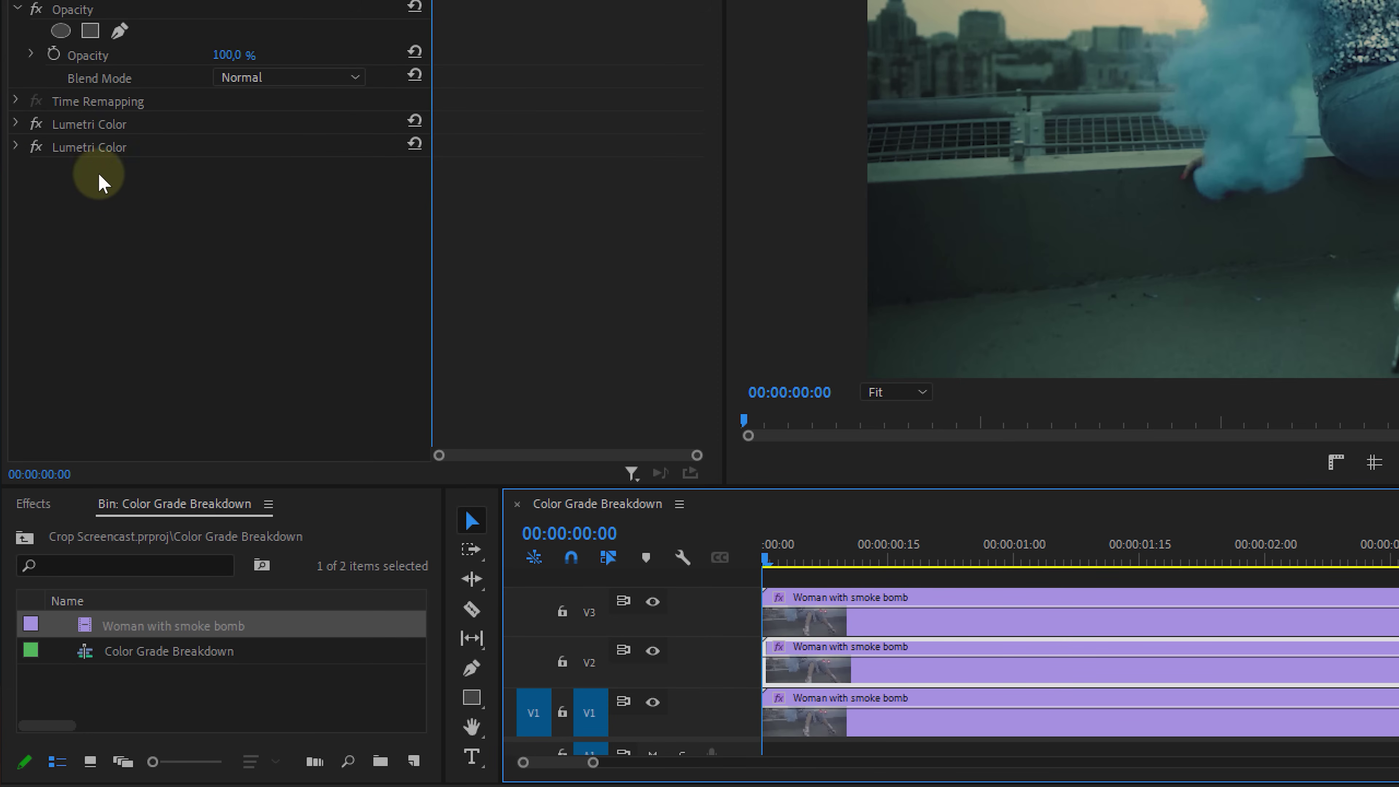
pyautogui.click(99, 148)
pyautogui.click(768, 705)
pyautogui.click(113, 148)
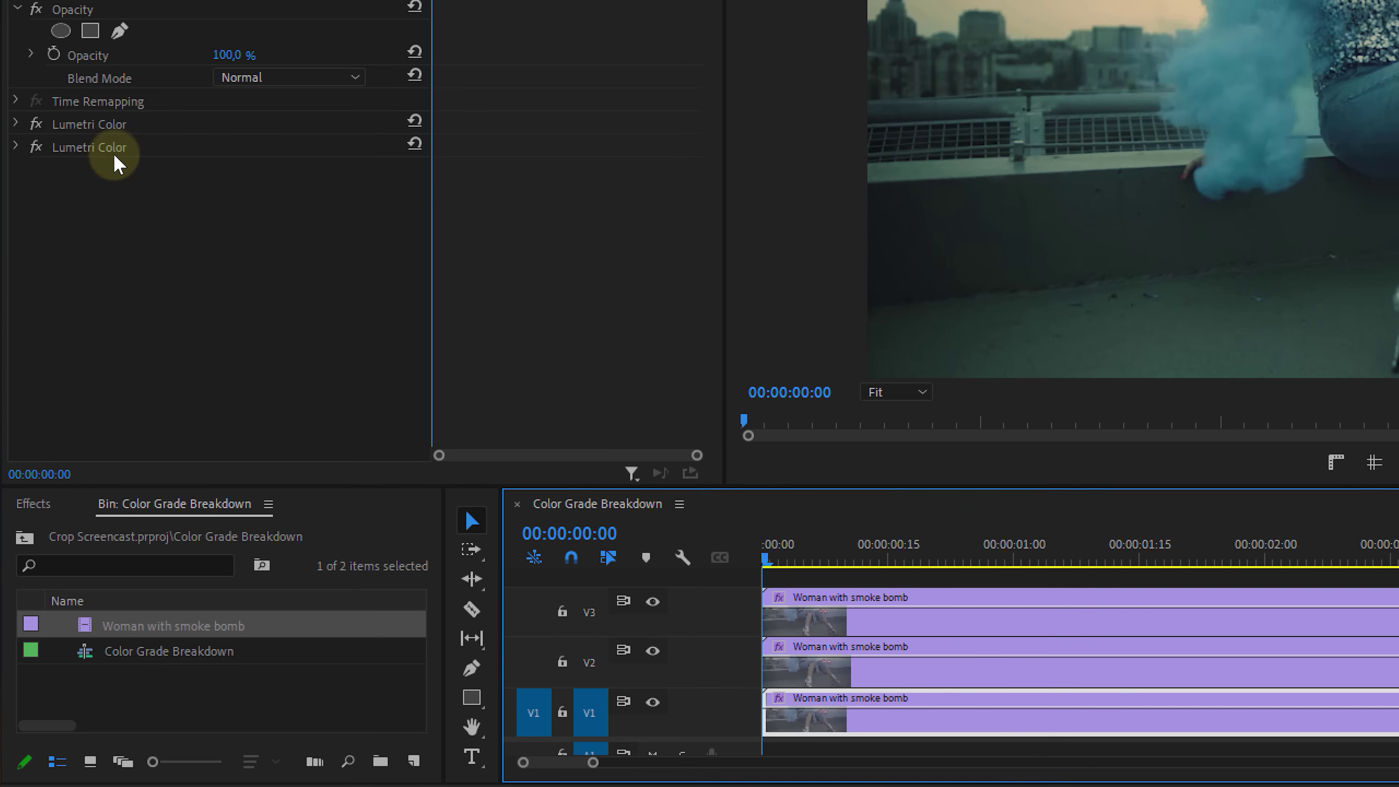
pyautogui.keyDown('ctrl'); pyautogui.click(106, 126); pyautogui.keyUp('ctrl')
pyautogui.press('Delete')
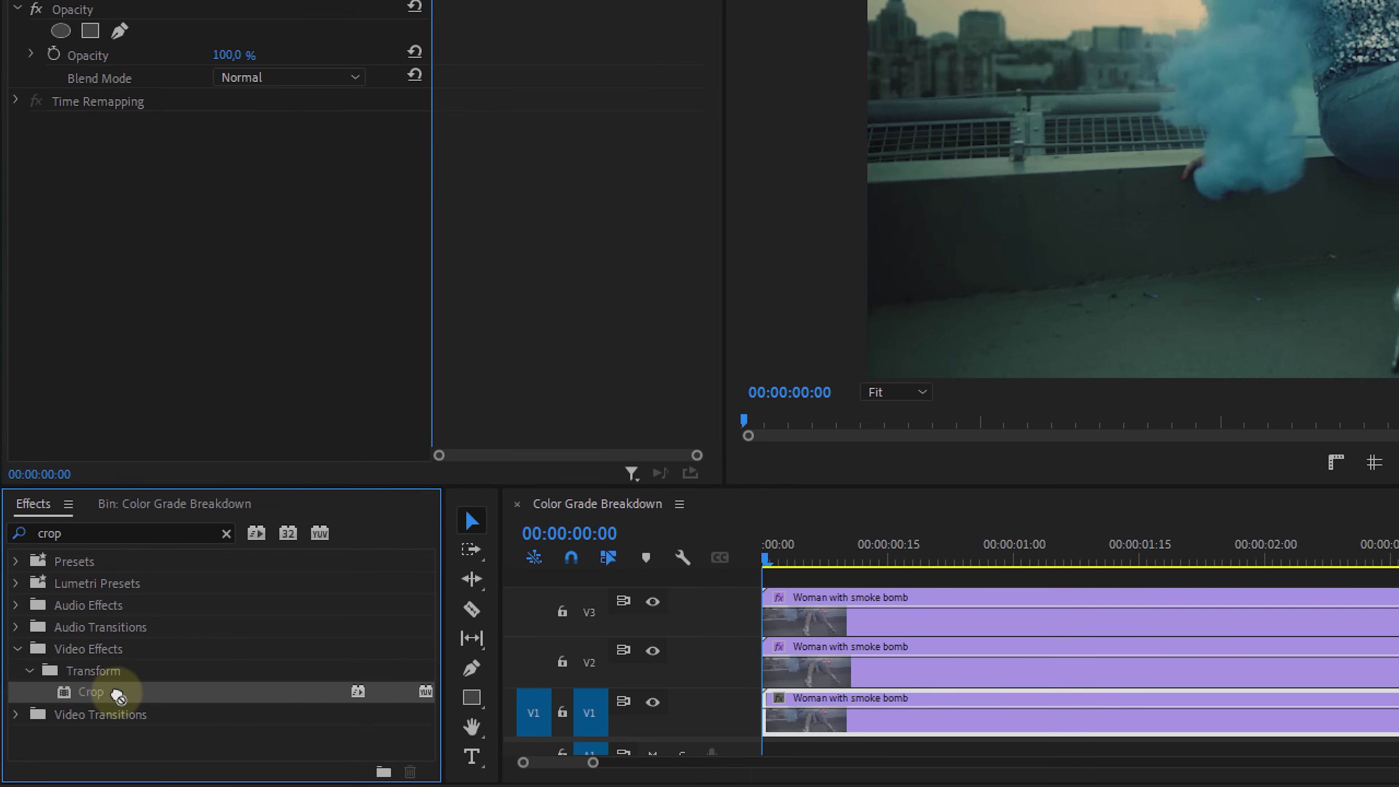
# Add Crop to the top clip, keyframing Right from 100% to 0% at 00:00:03:14.
pyautogui.moveTo(118, 695); pyautogui.dragTo(812, 621)
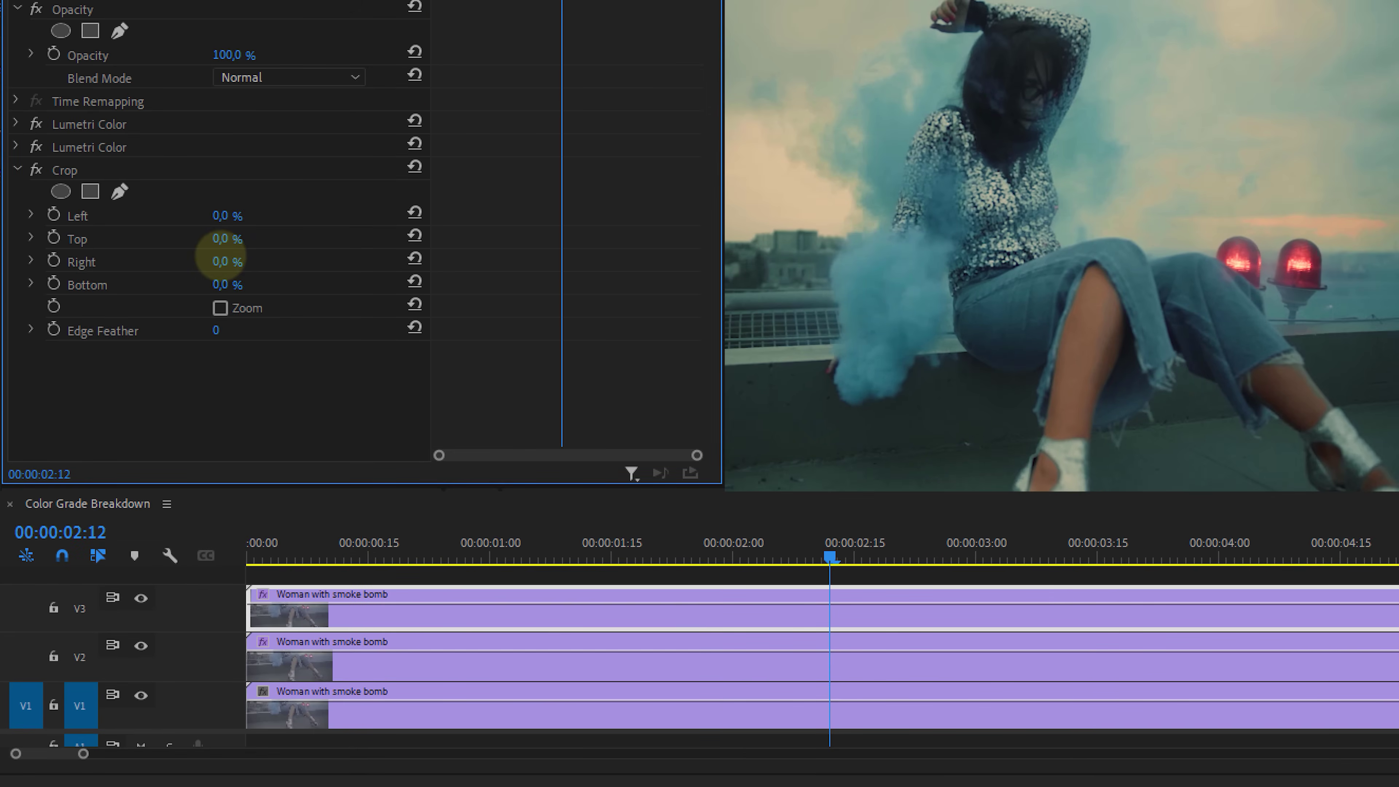
pyautogui.write('100')
pyautogui.press('Return')
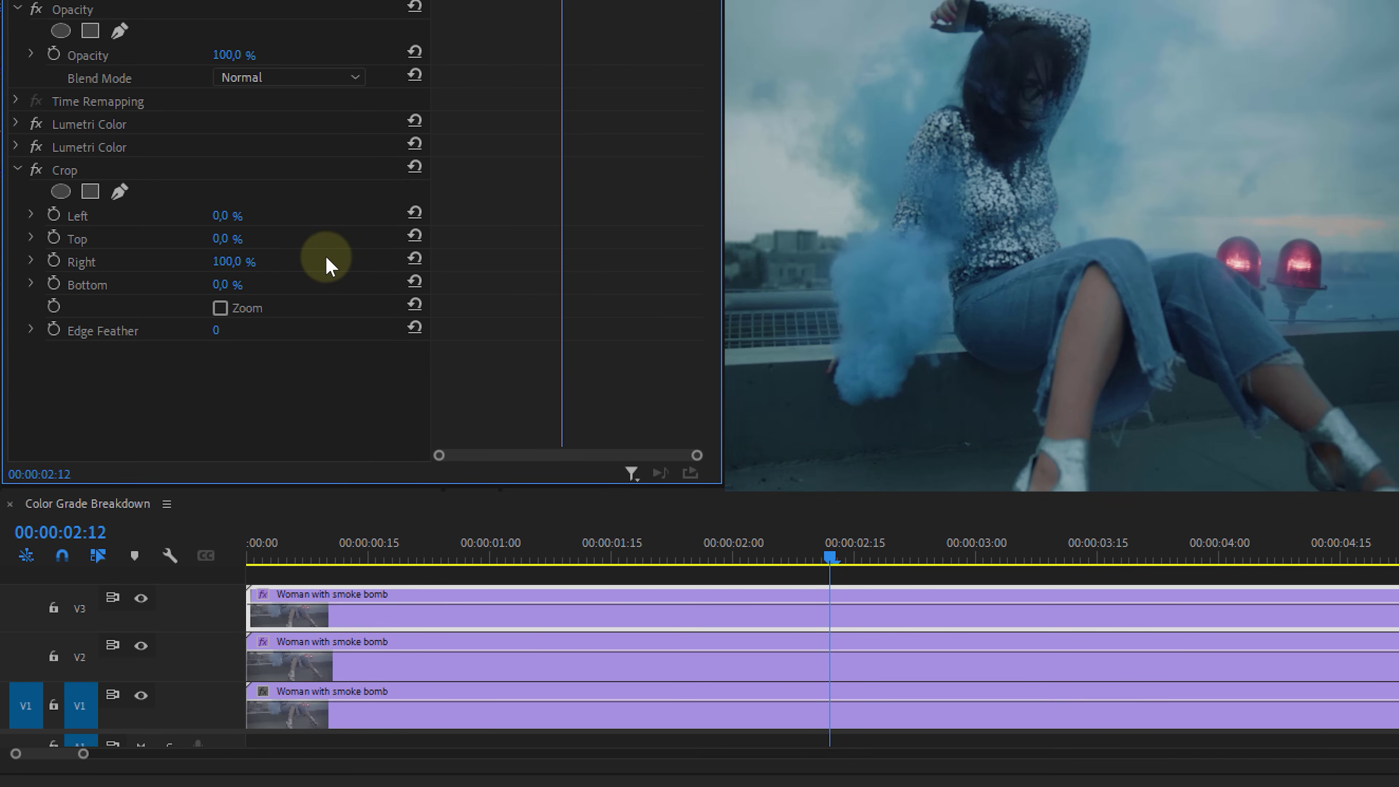
pyautogui.click(54, 261)
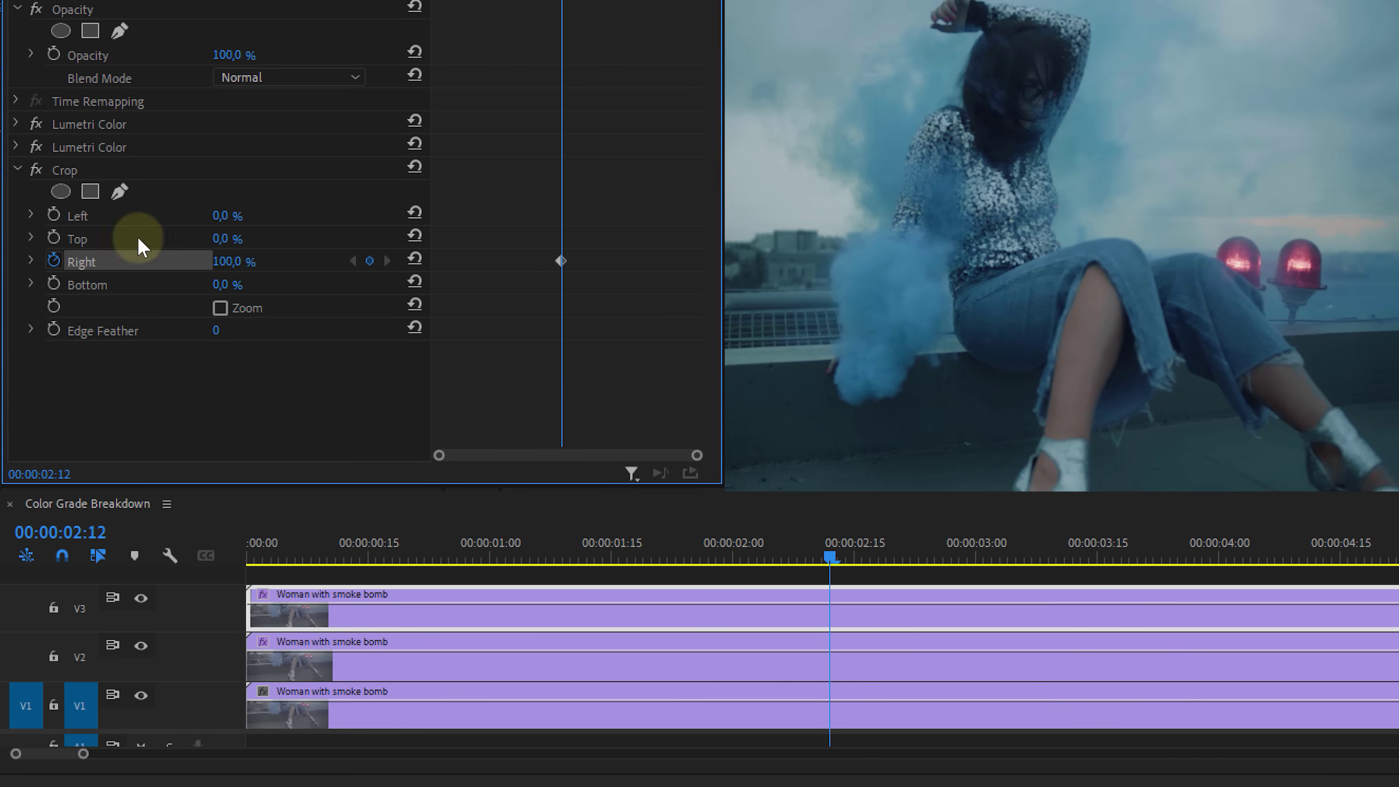
pyautogui.moveTo(562, 1); pyautogui.dragTo(620, 1)
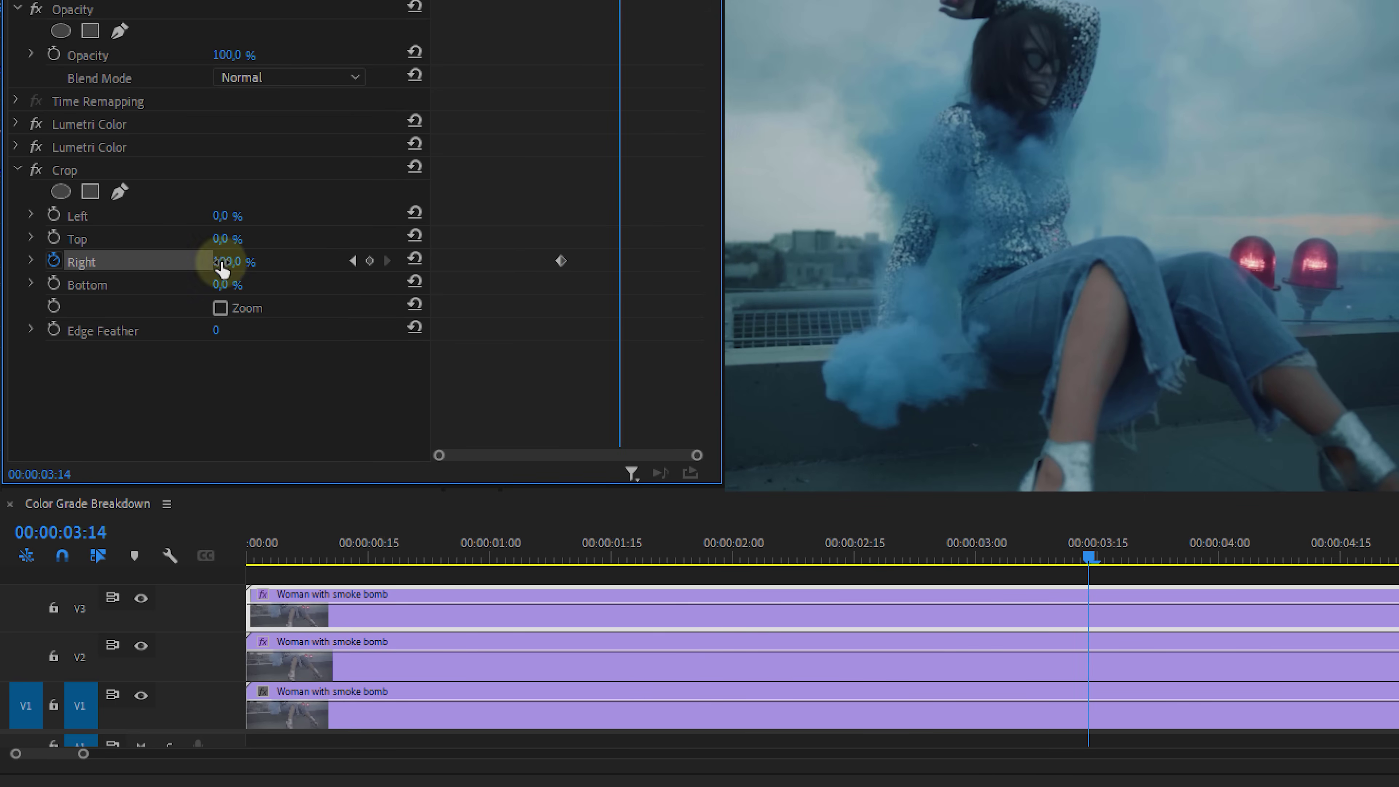
pyautogui.press('Return')
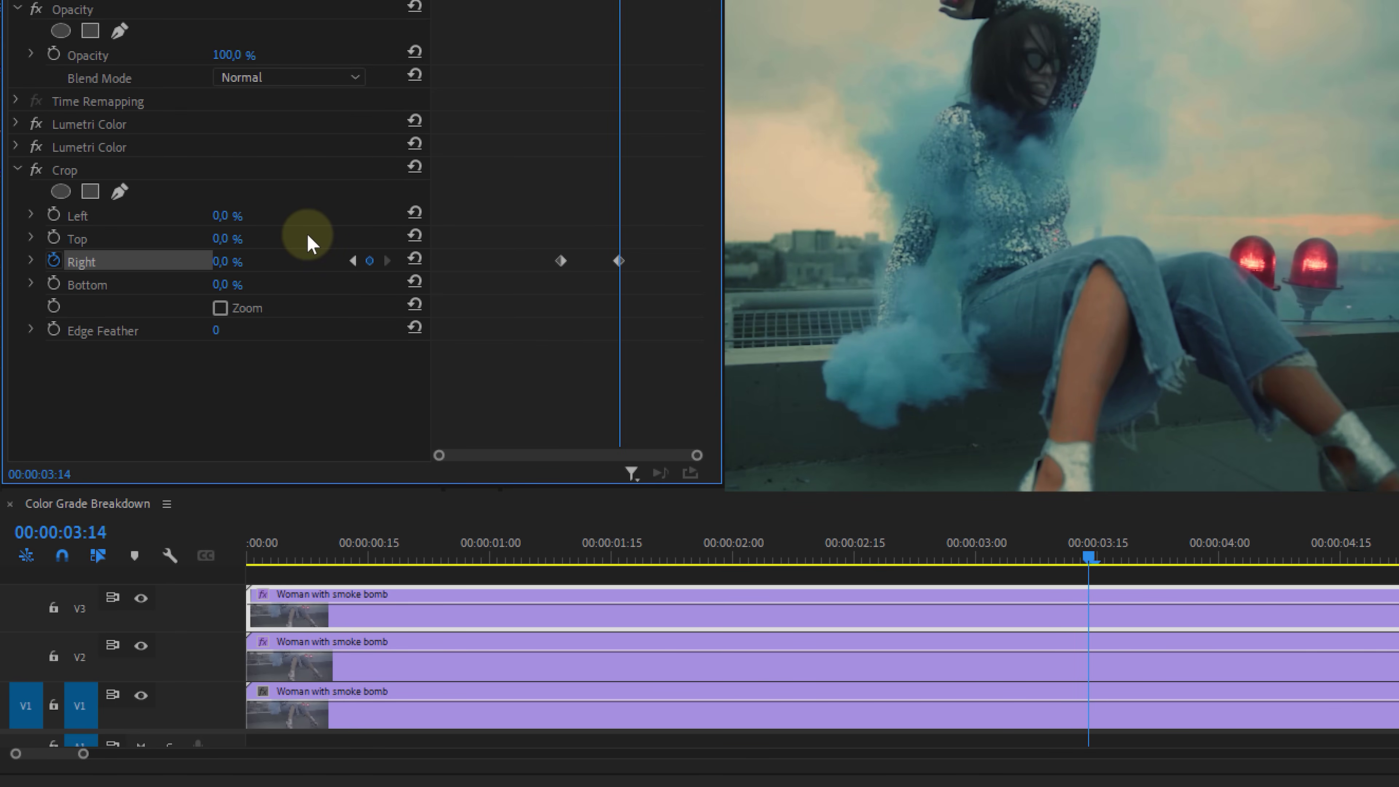
# Paste the animated Crop onto the middle smoke-bomb clip and shift its keyframes earlier.
pyautogui.click(219, 173)
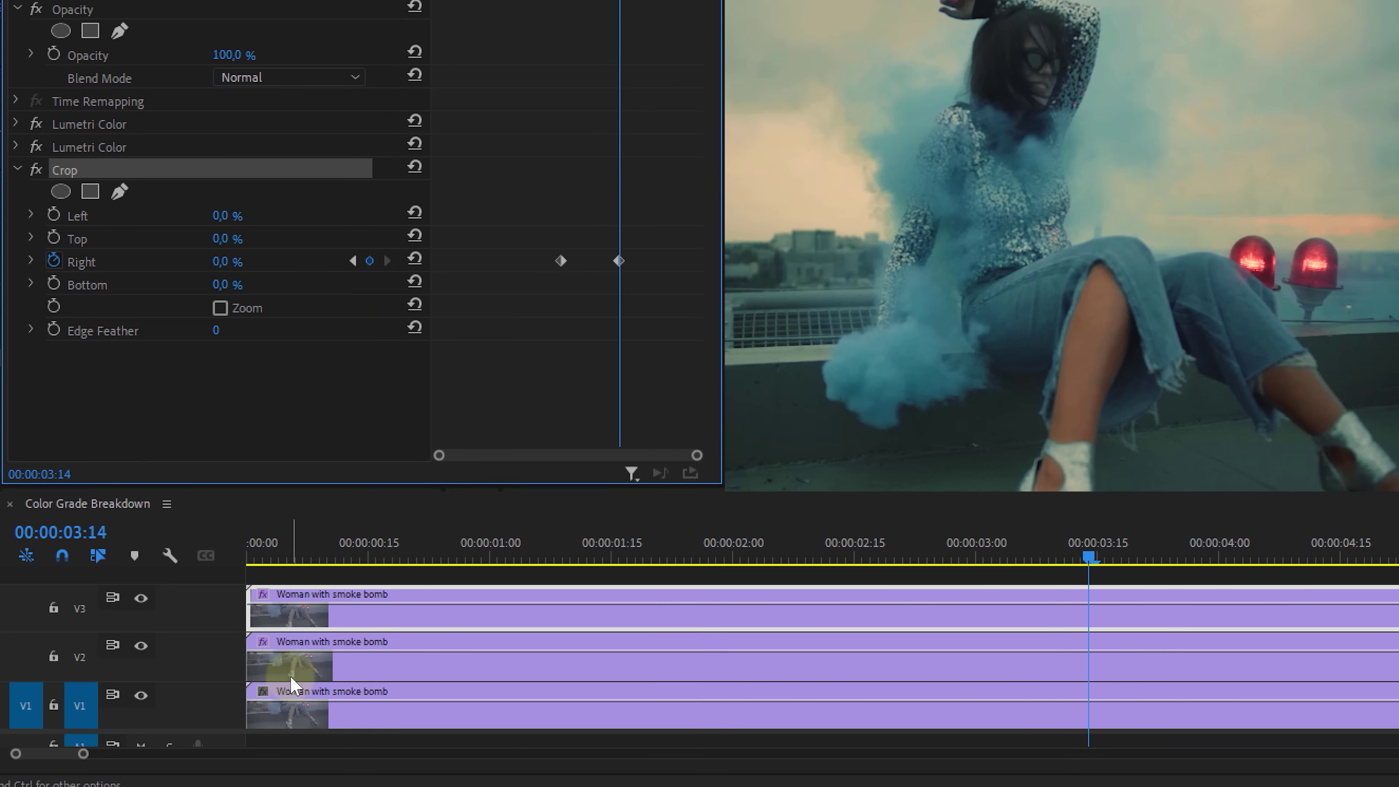
pyautogui.click(289, 675)
pyautogui.click(352, 364)
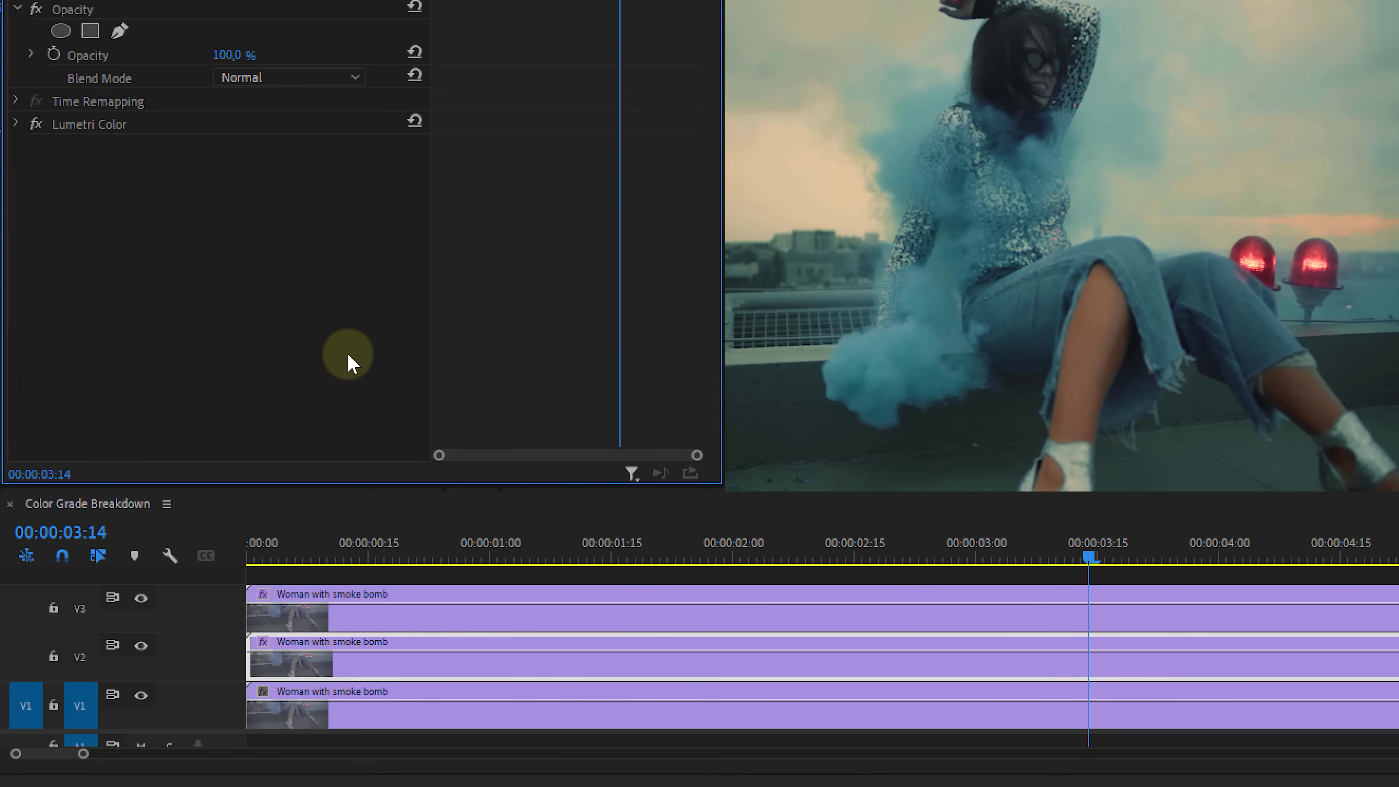
pyautogui.hotkey('ctrl', 'v')
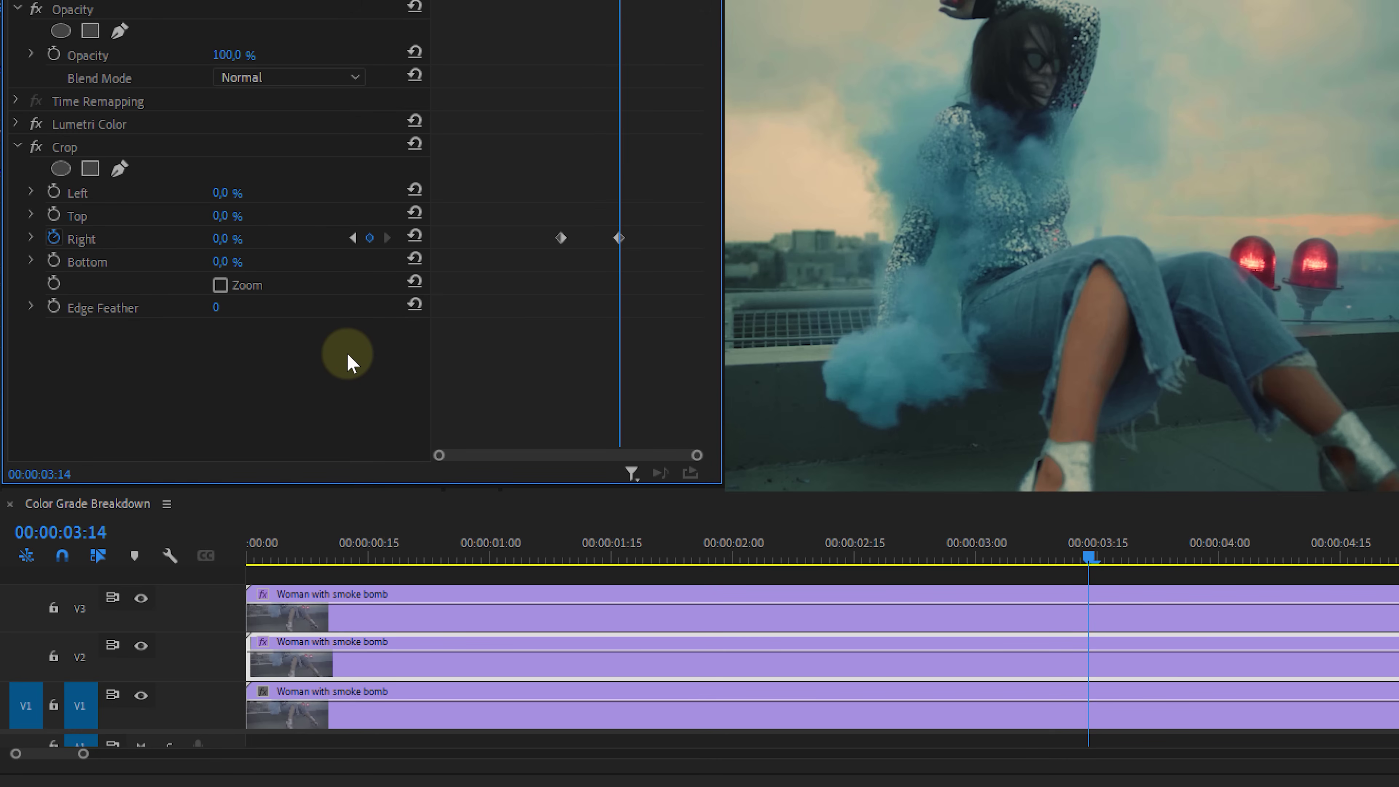
pyautogui.moveTo(620, 238); pyautogui.dragTo(577, 251)
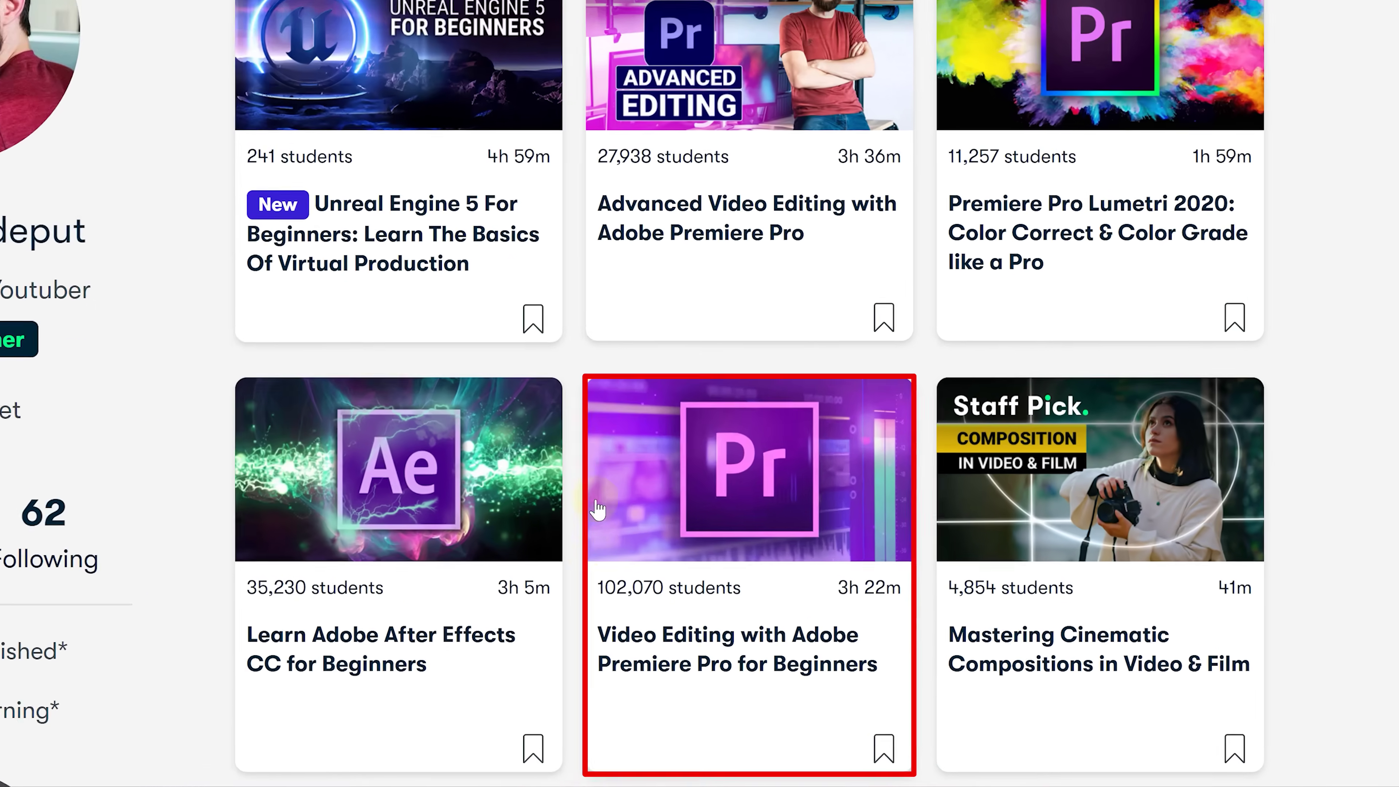
# Open the Advanced Video Editing class on Skillshare and scroll through reviews, projects and discussions.
pyautogui.scroll(5, 593, 272)
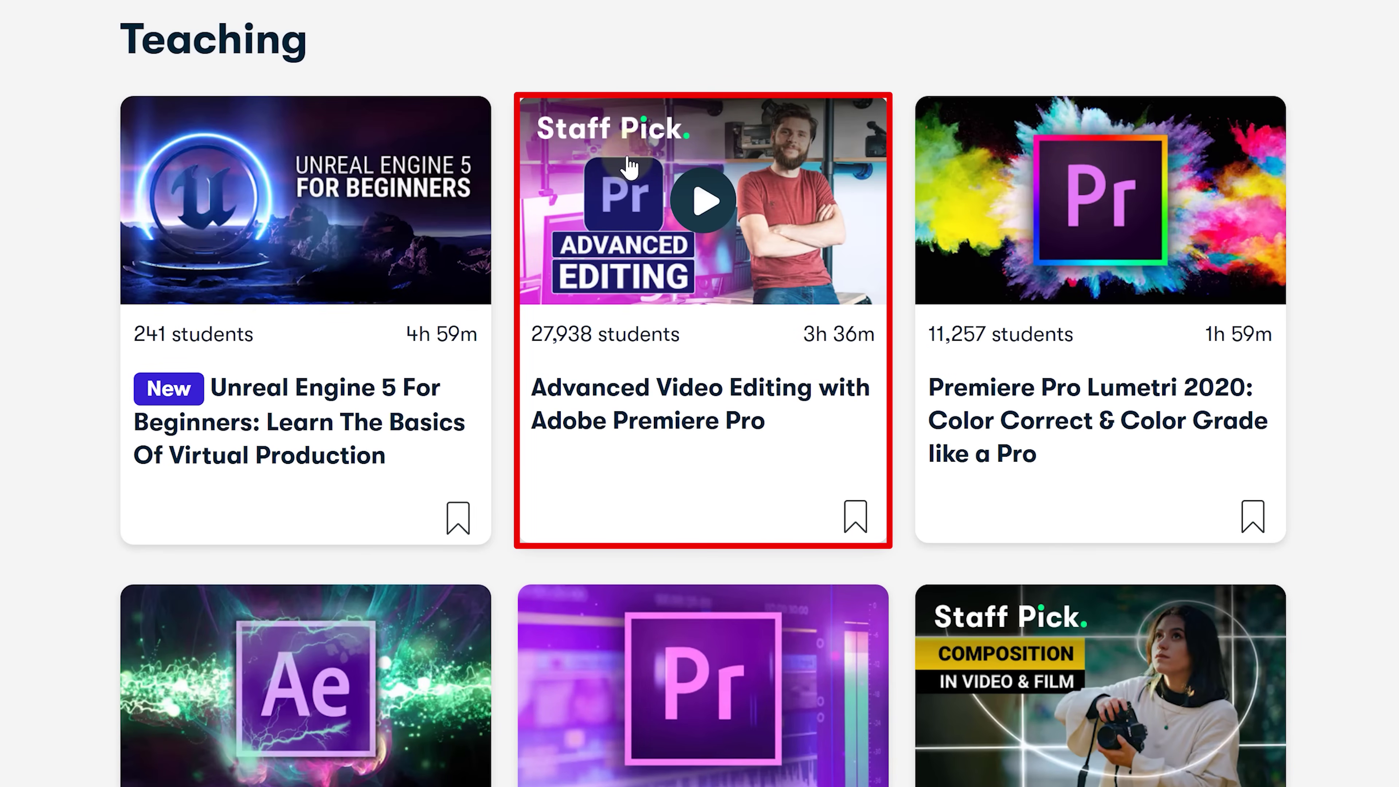
pyautogui.click(757, 348)
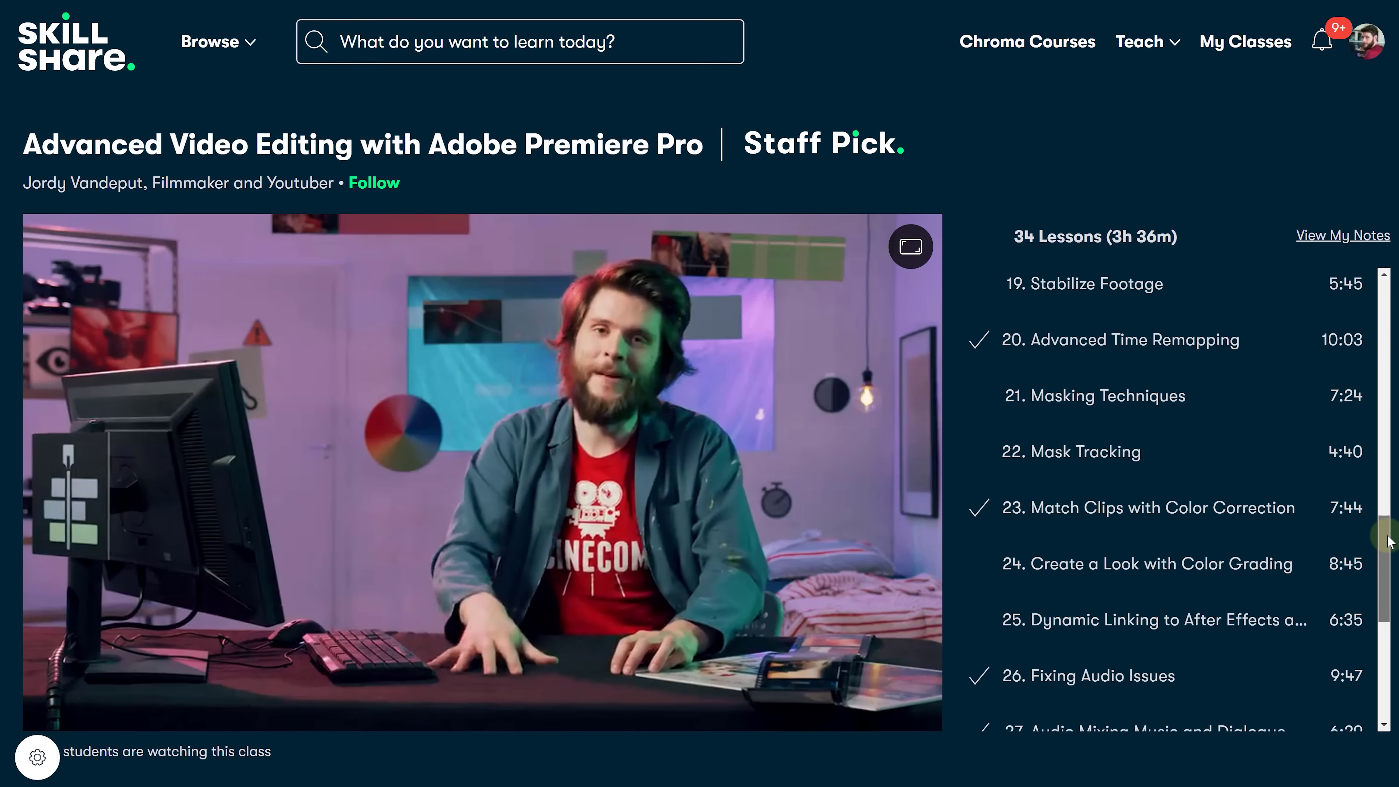
pyautogui.moveTo(1384, 551); pyautogui.dragTo(1384, 581)
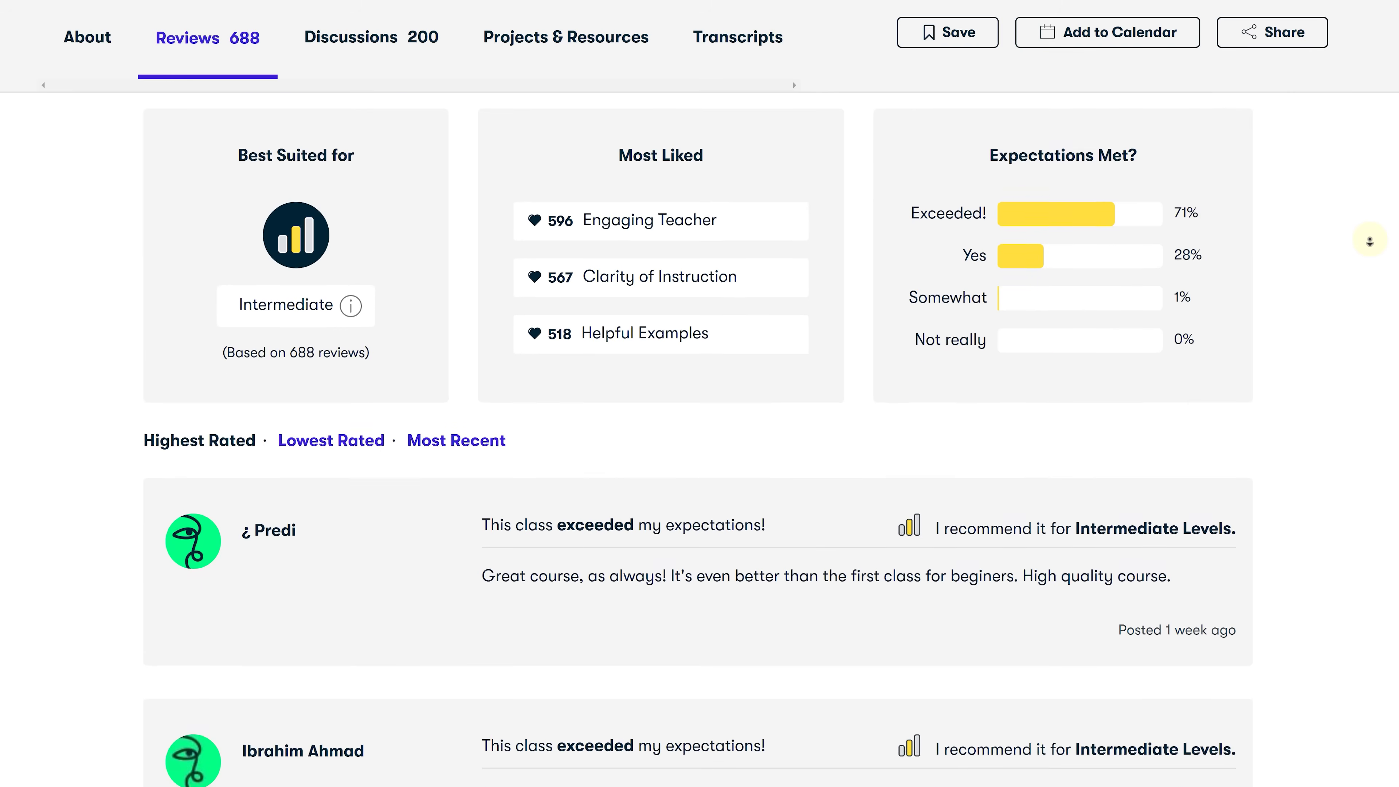
pyautogui.scroll(-2, 1369, 241)
pyautogui.scroll(-7, 1370, 241)
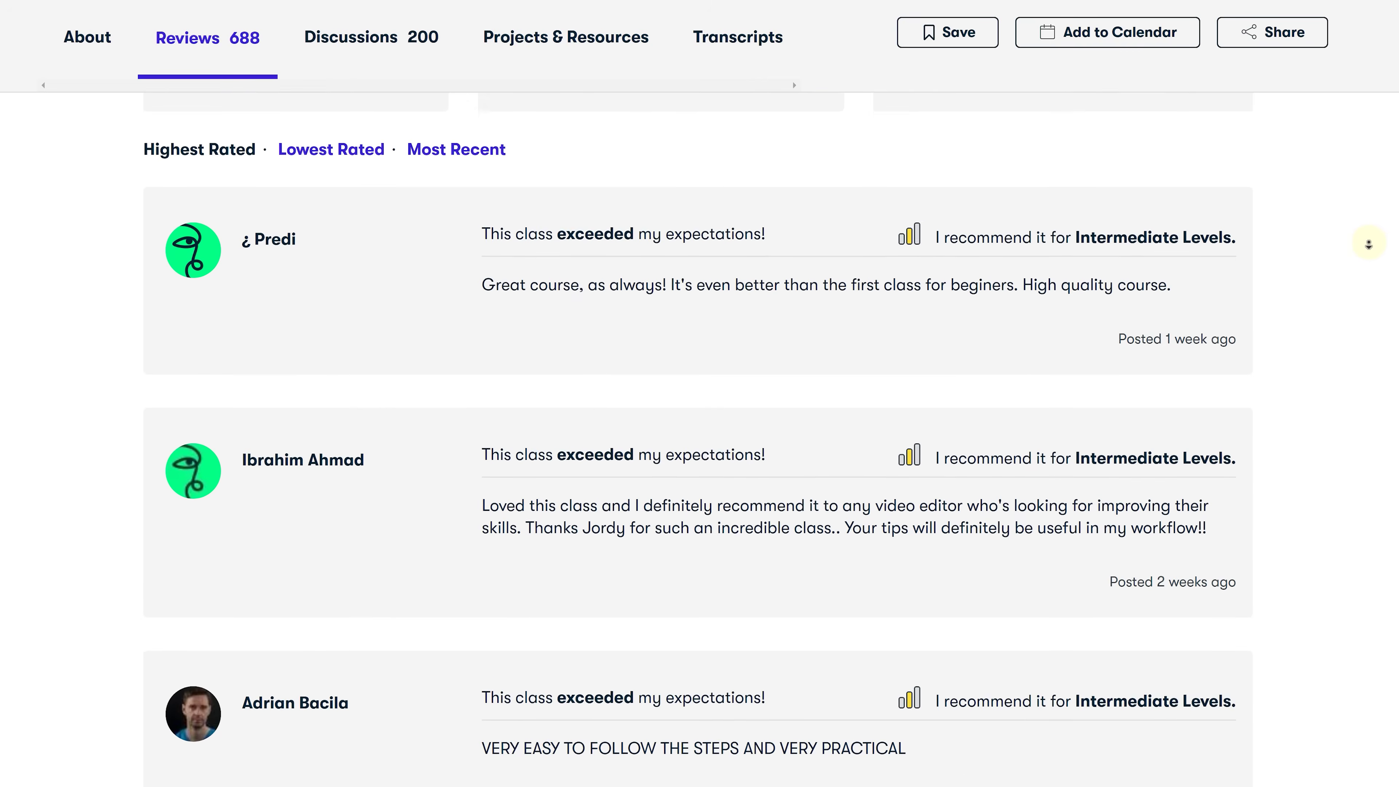
pyautogui.scroll(-5, 1369, 244)
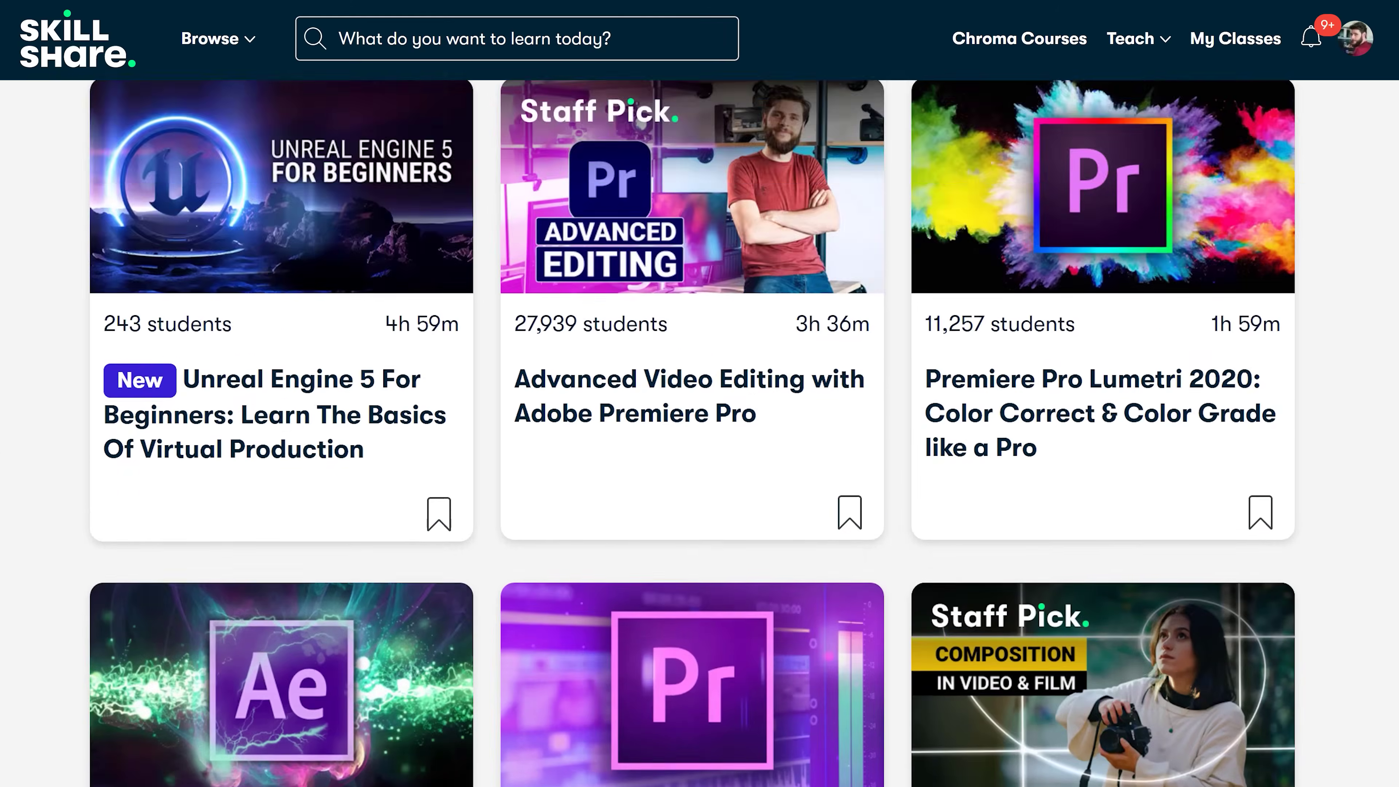
pyautogui.scroll(-5, 699, 429)
pyautogui.scroll(-10, 700, 430)
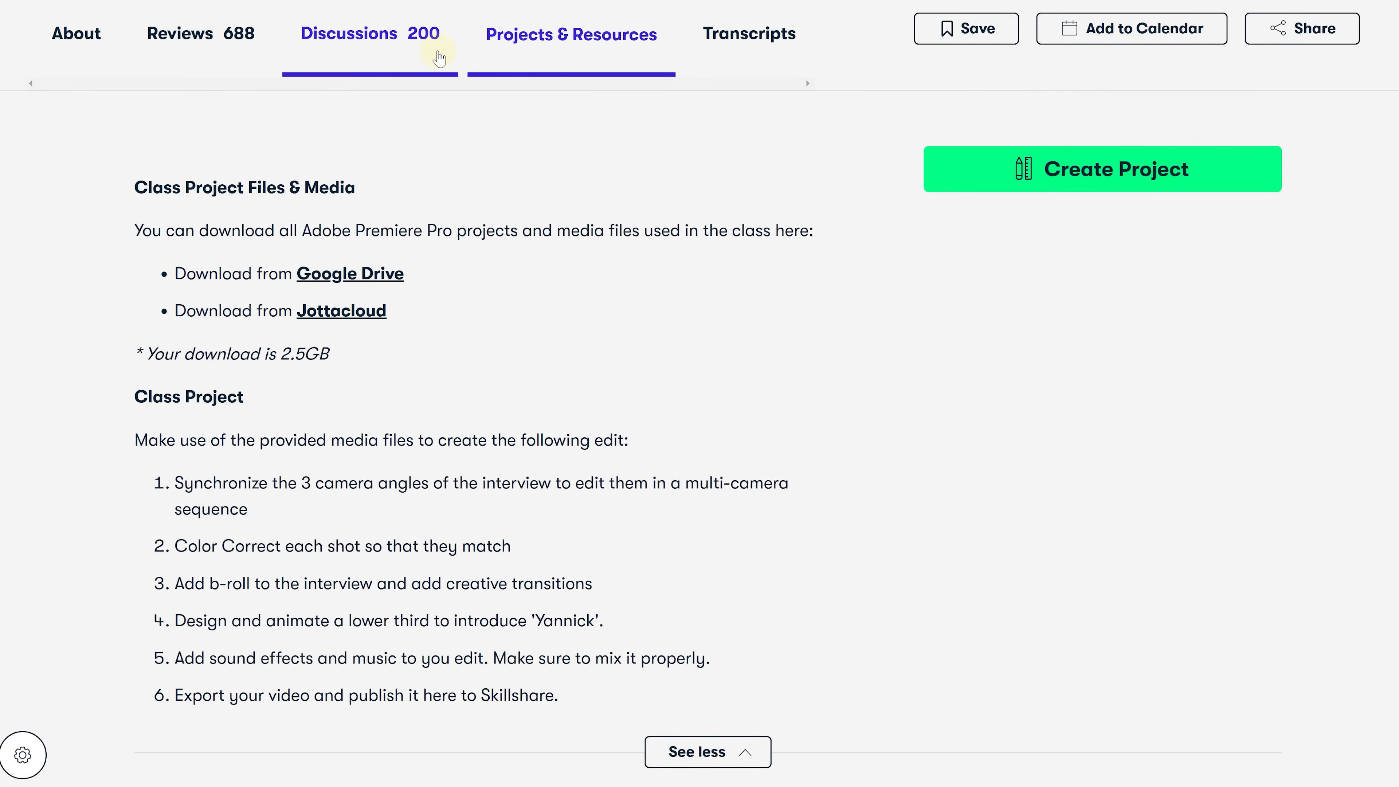
pyautogui.scroll(-5, 1371, 360)
pyautogui.scroll(-3, 1371, 360)
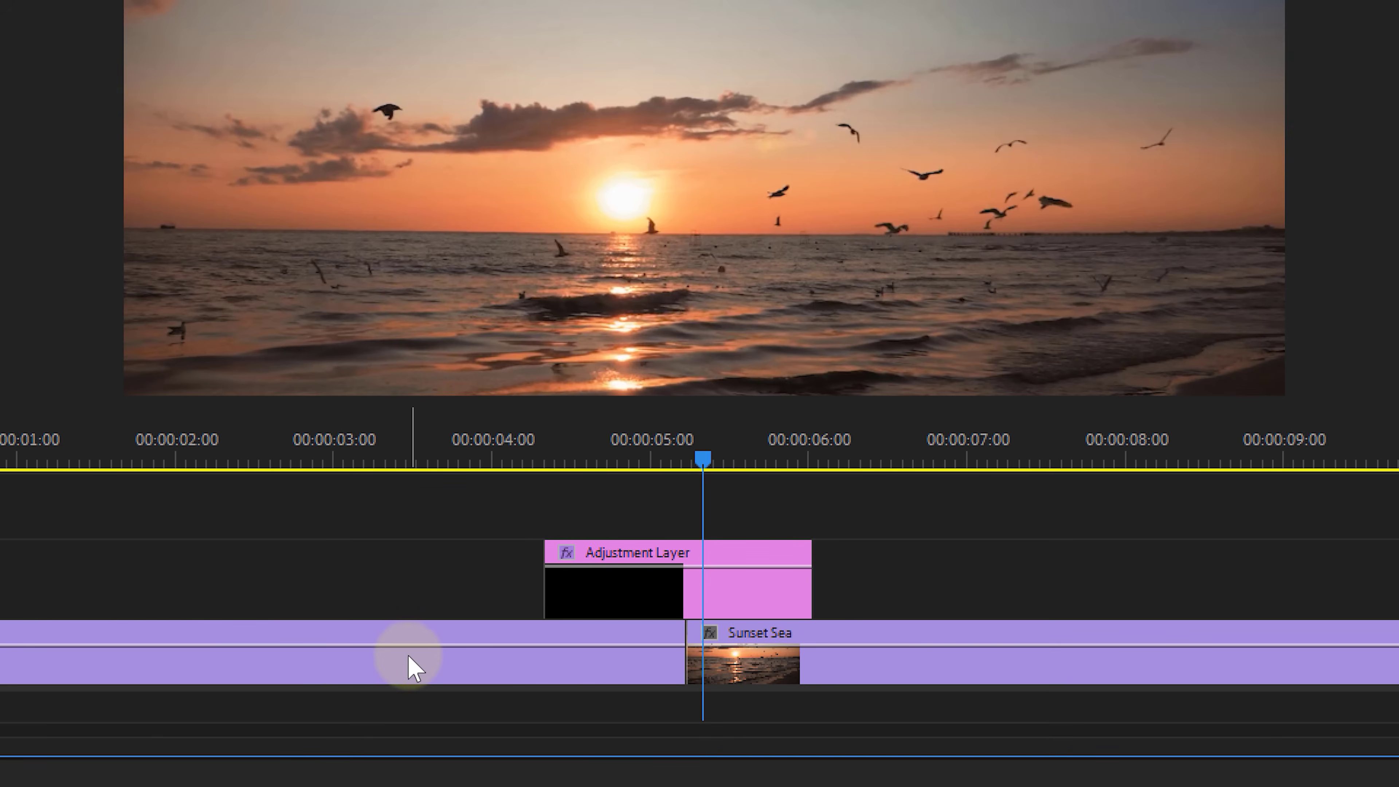
# Where Sunset Sea begins, keyframe the adjustment layer's Crop Top and Bottom at 50%.
pyautogui.click(410, 668)
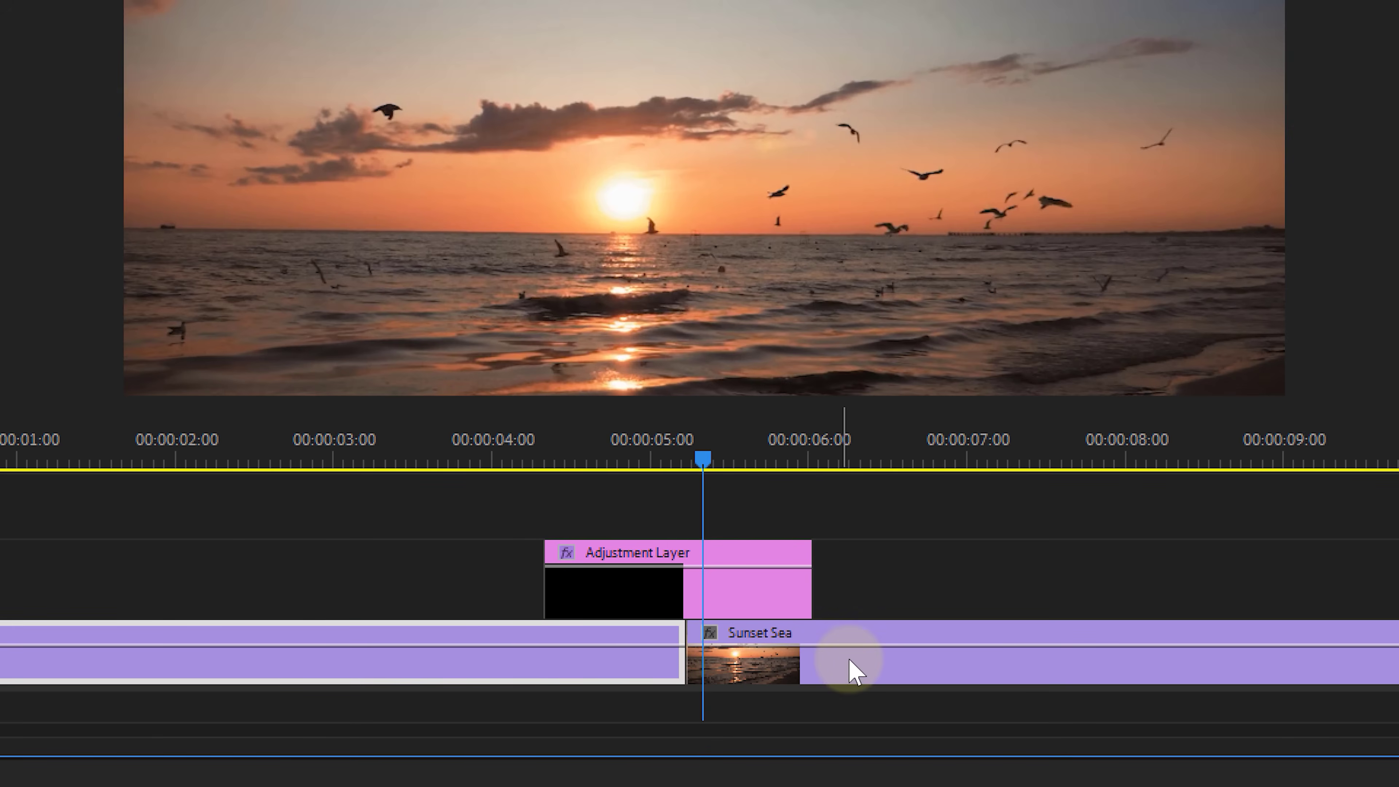
pyautogui.click(854, 670)
pyautogui.click(743, 594)
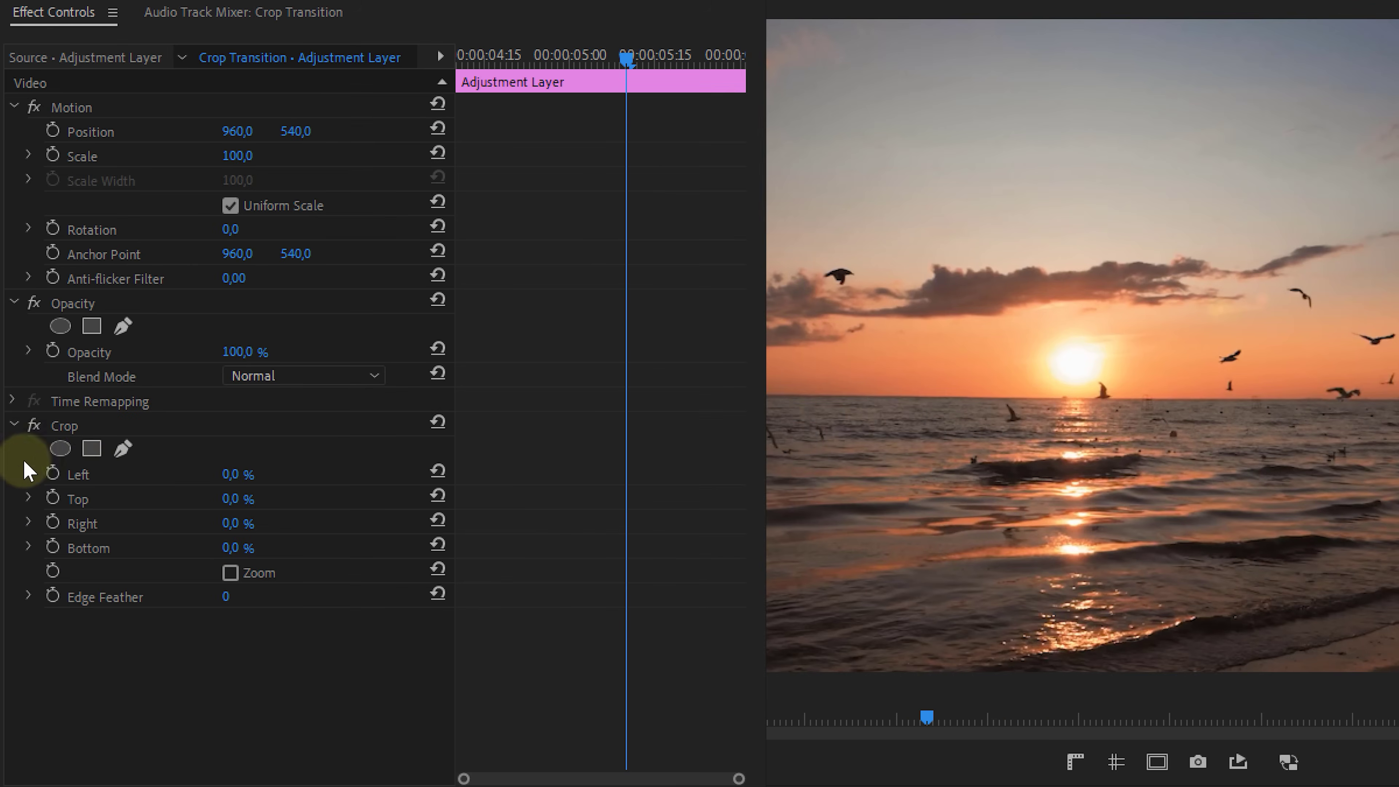
pyautogui.moveTo(590, 55); pyautogui.dragTo(432, 77)
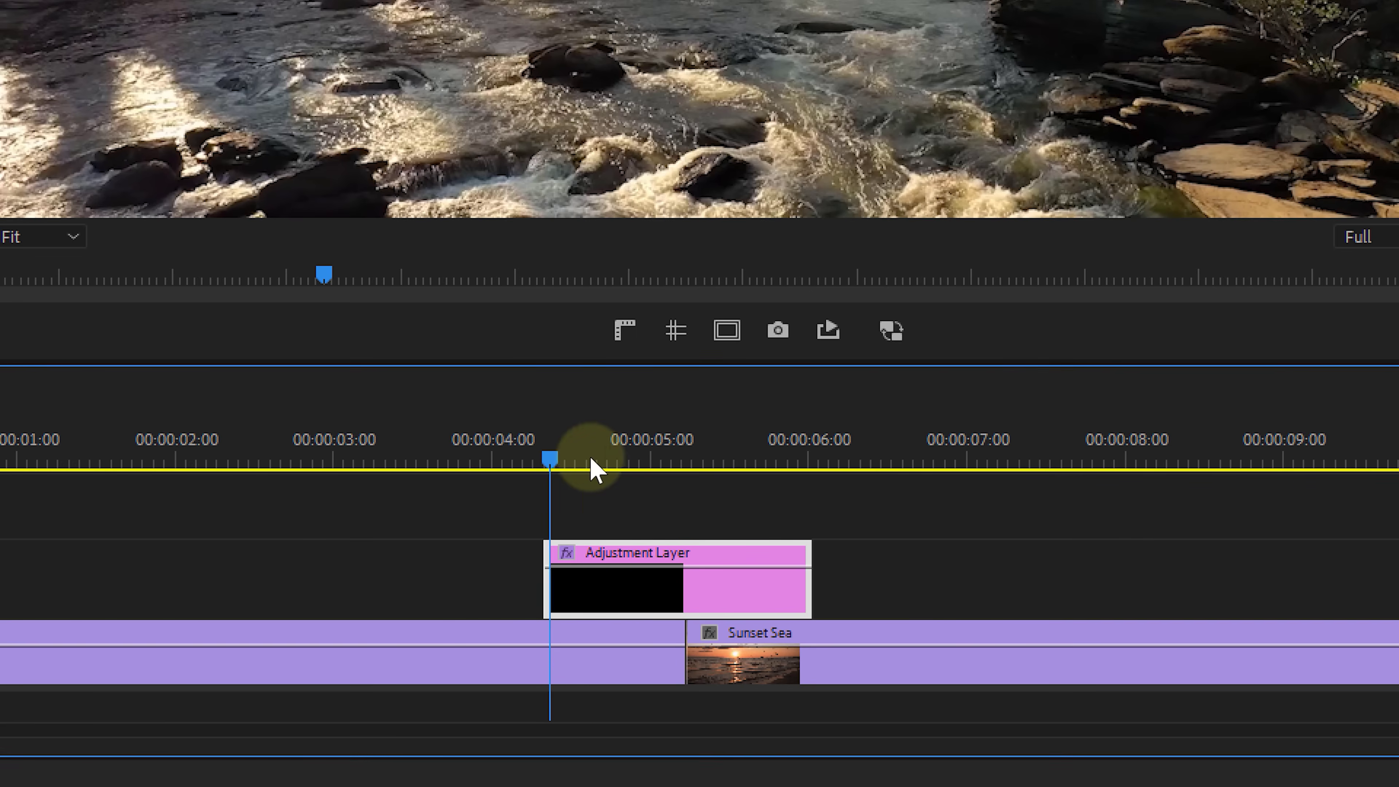
pyautogui.click(687, 456)
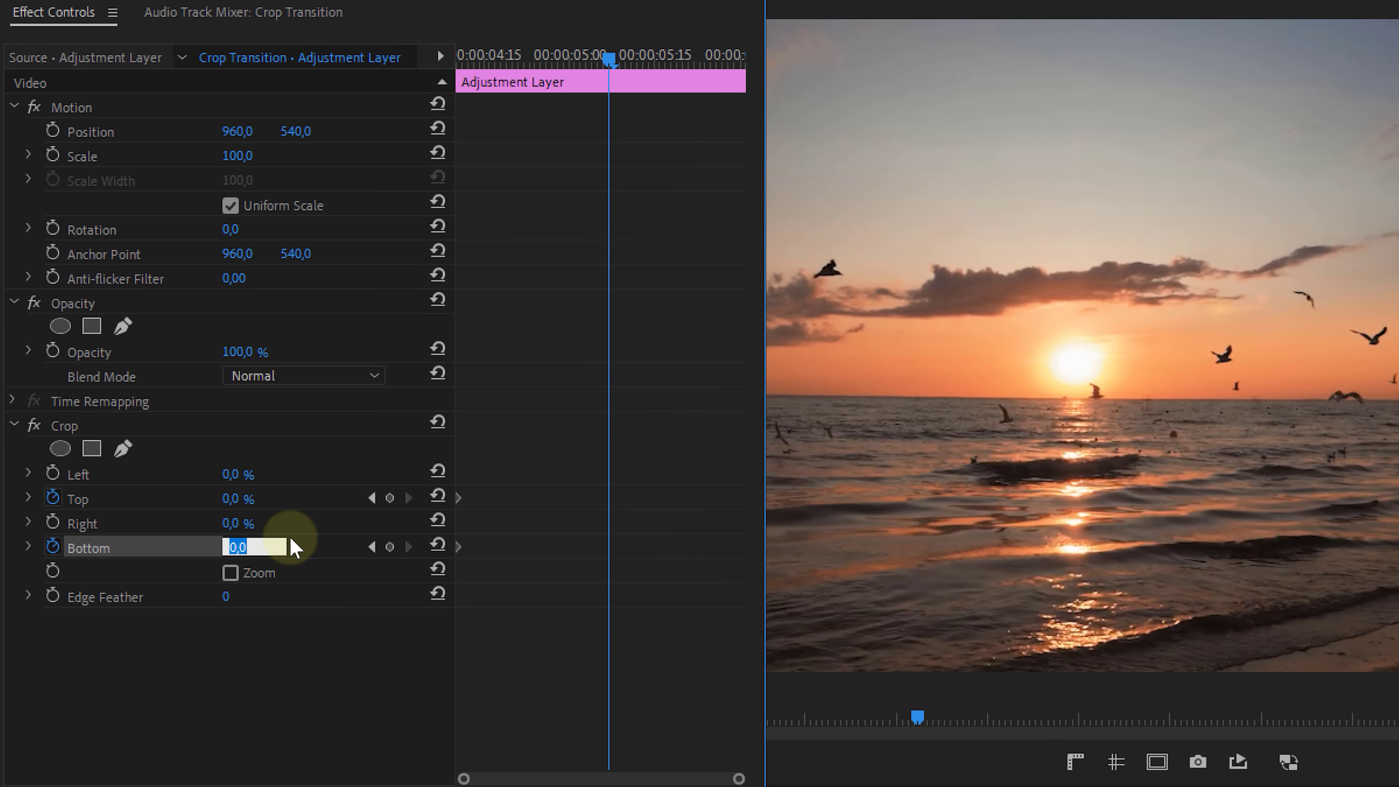
pyautogui.click(245, 498)
pyautogui.write('50')
pyautogui.press('Return')
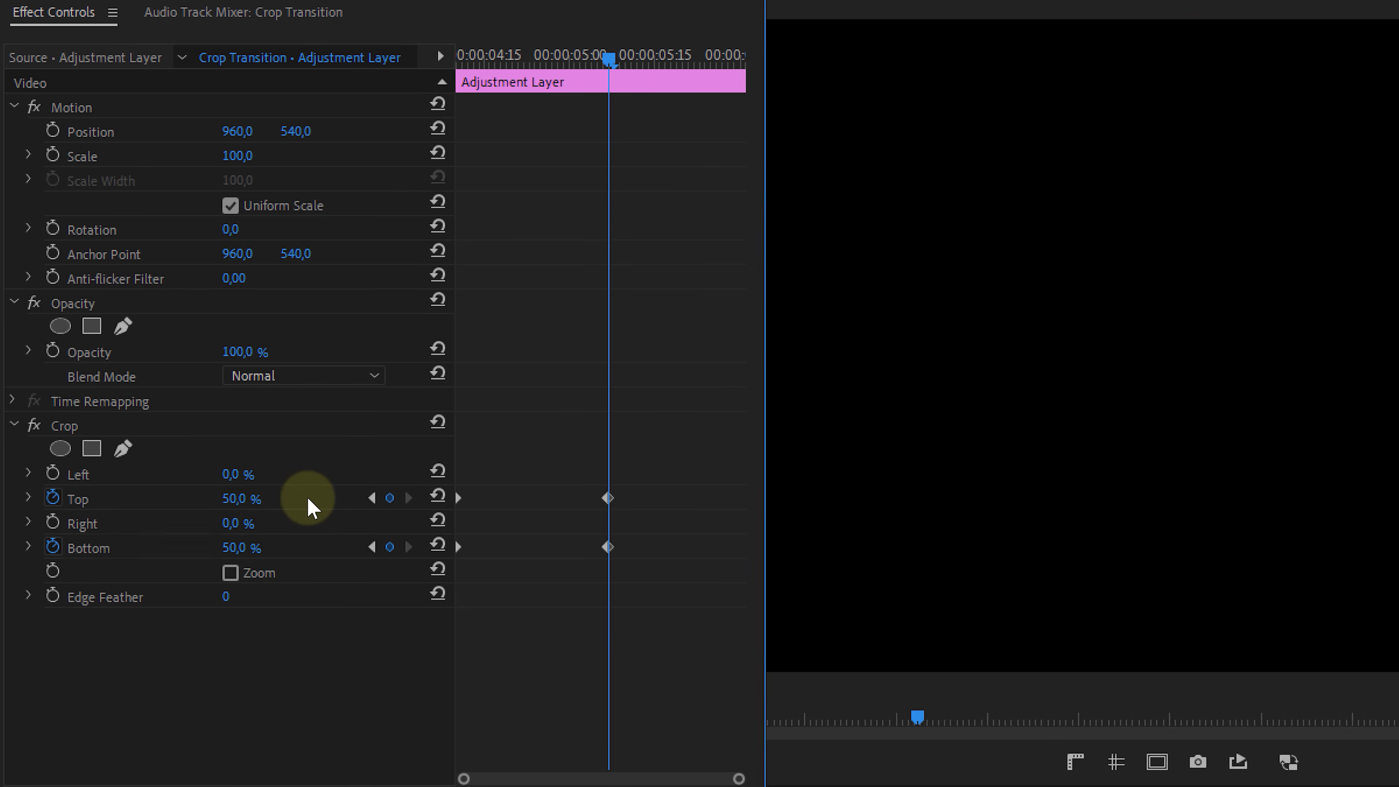
# At the adjustment layer's end, set Crop Top and Bottom back to 0%.
pyautogui.moveTo(610, 58); pyautogui.dragTo(739, 58)
pyautogui.write('0')
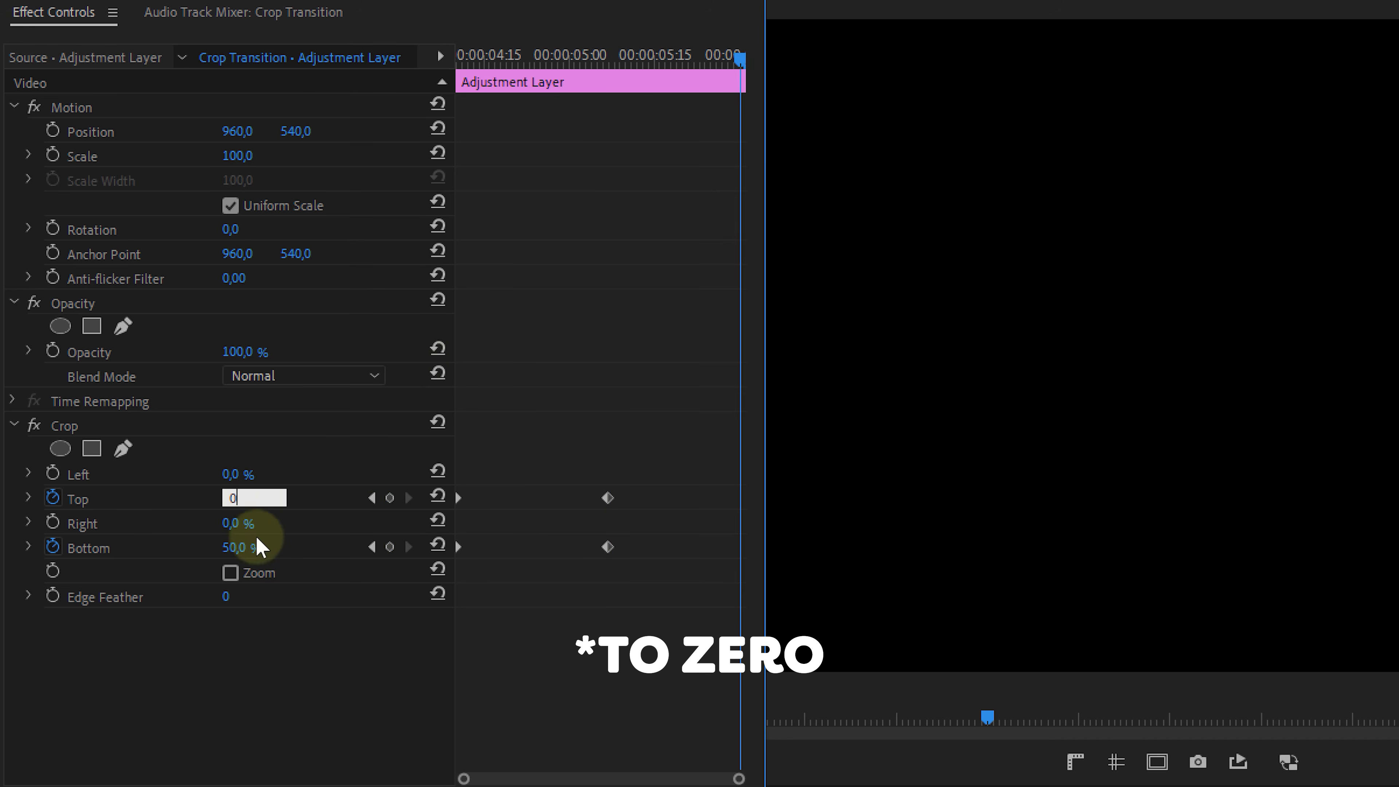
pyautogui.click(259, 547)
pyautogui.write('0')
pyautogui.press('Return')
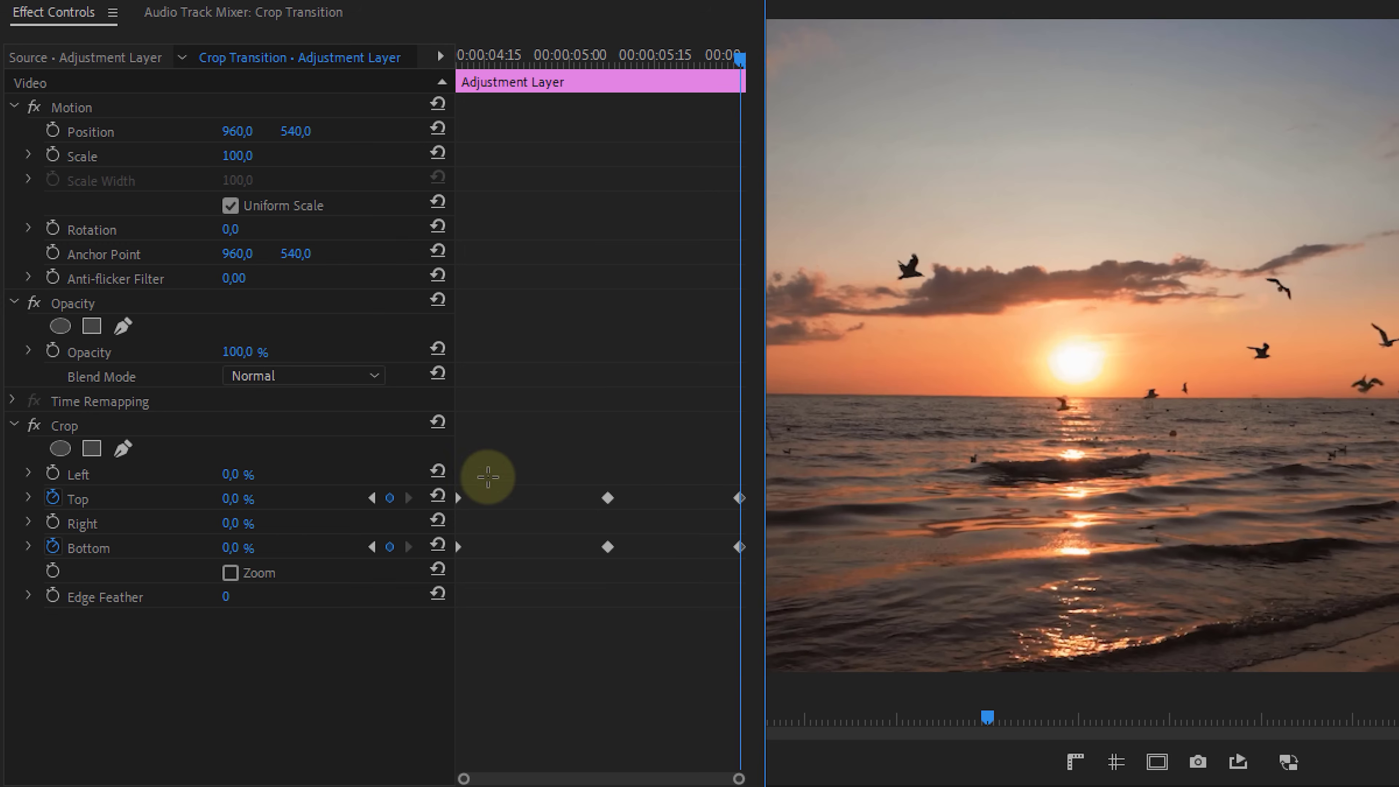
pyautogui.moveTo(437, 580); pyautogui.dragTo(462, 562)
# Ease out the start crop keyframes, ease in the end keyframes, and expand the Top speed graph.
pyautogui.rightClick(463, 548)
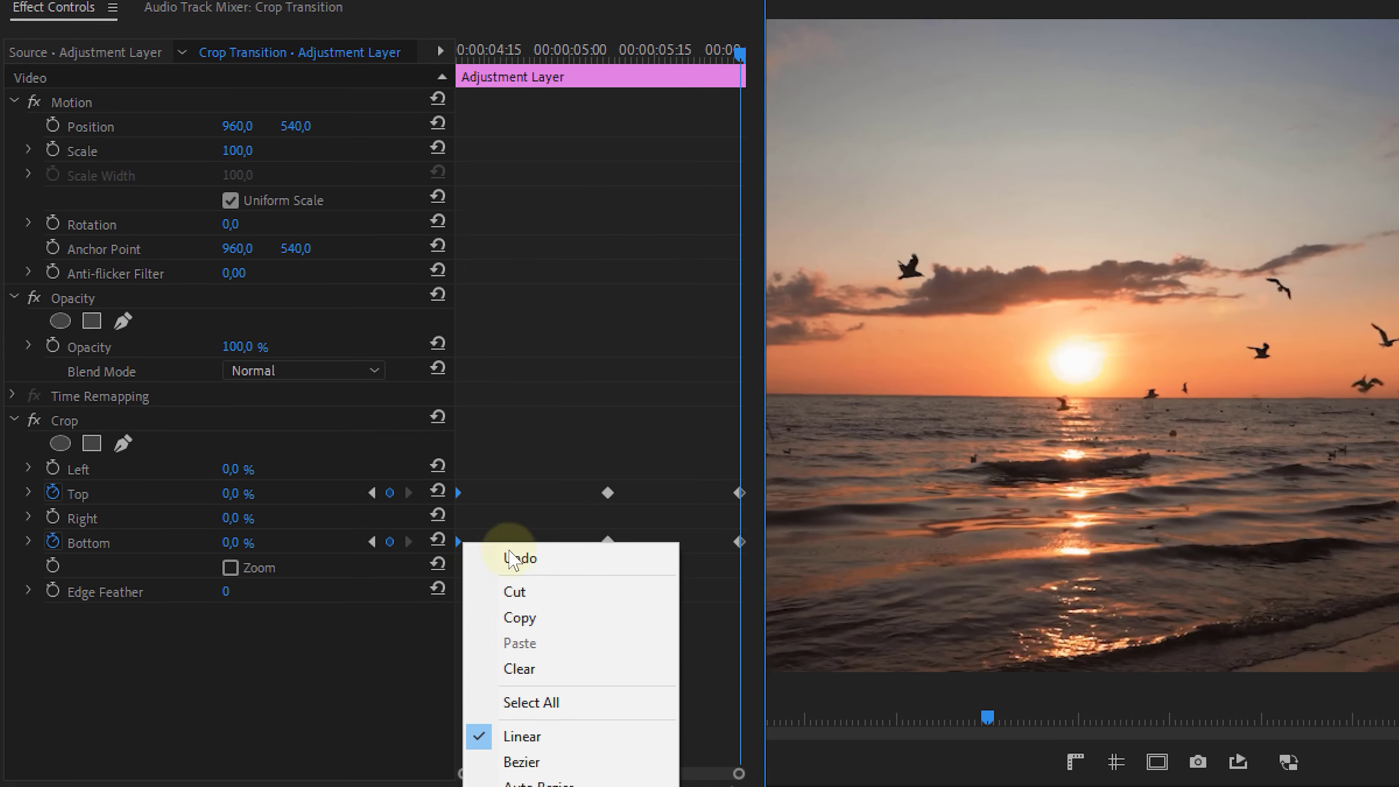
pyautogui.click(575, 717)
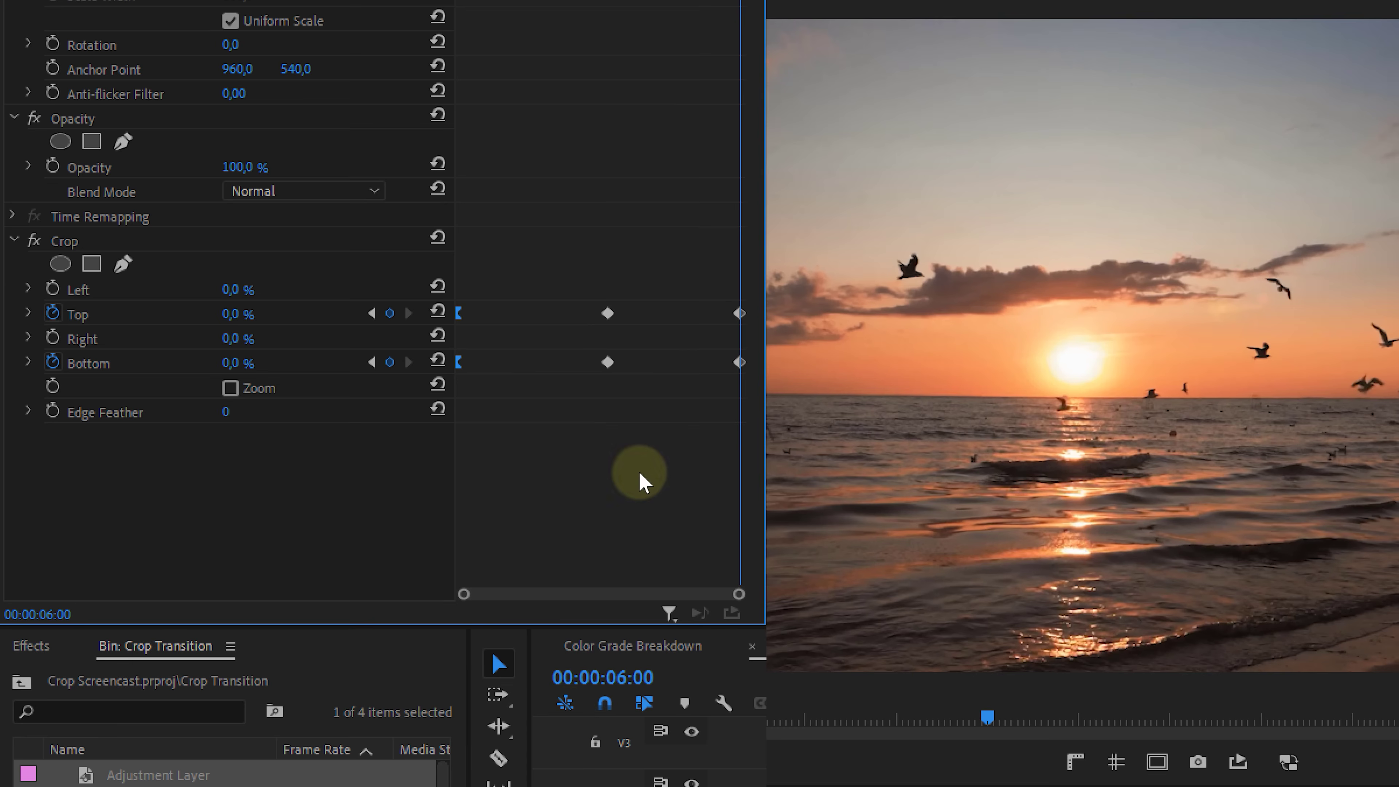
pyautogui.rightClick(740, 364)
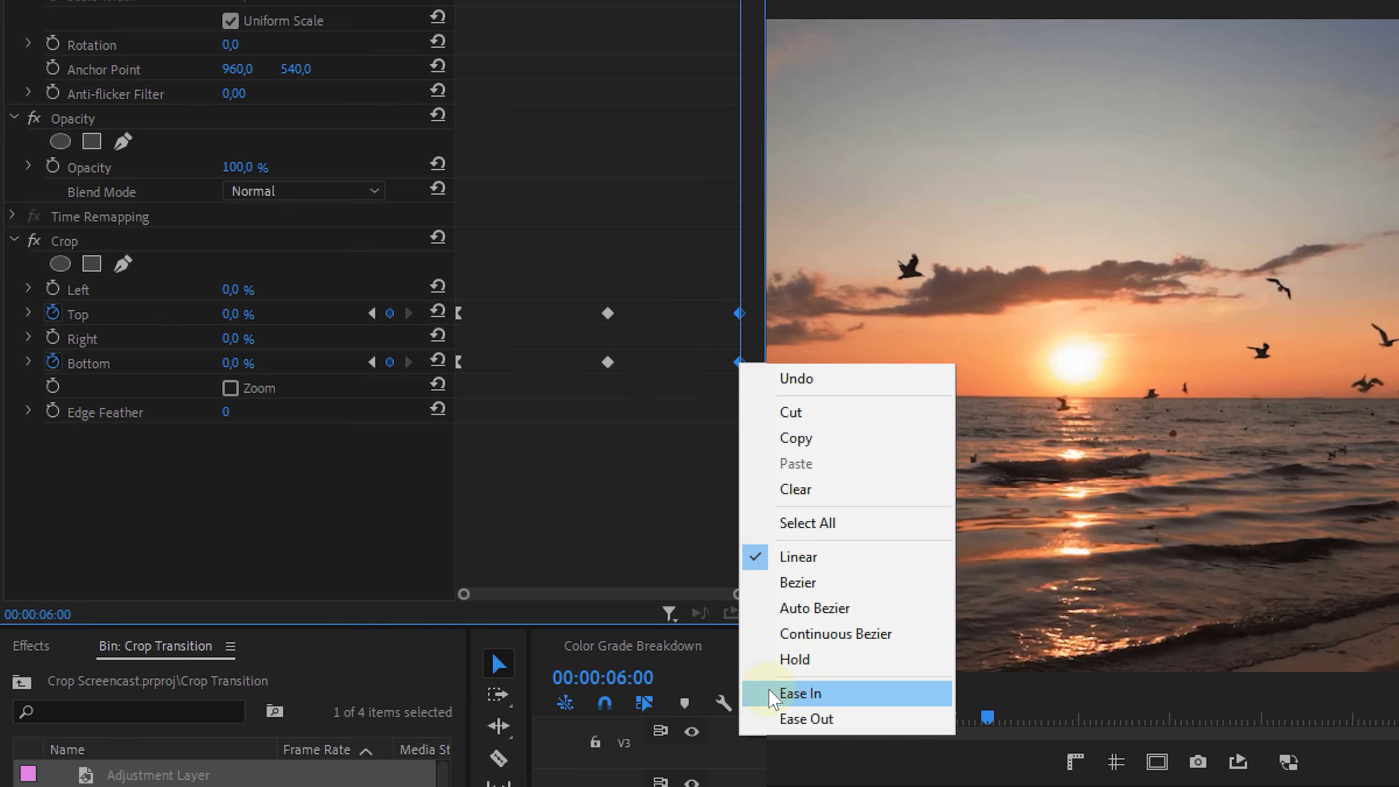
pyautogui.click(750, 691)
pyautogui.rightClick(608, 313)
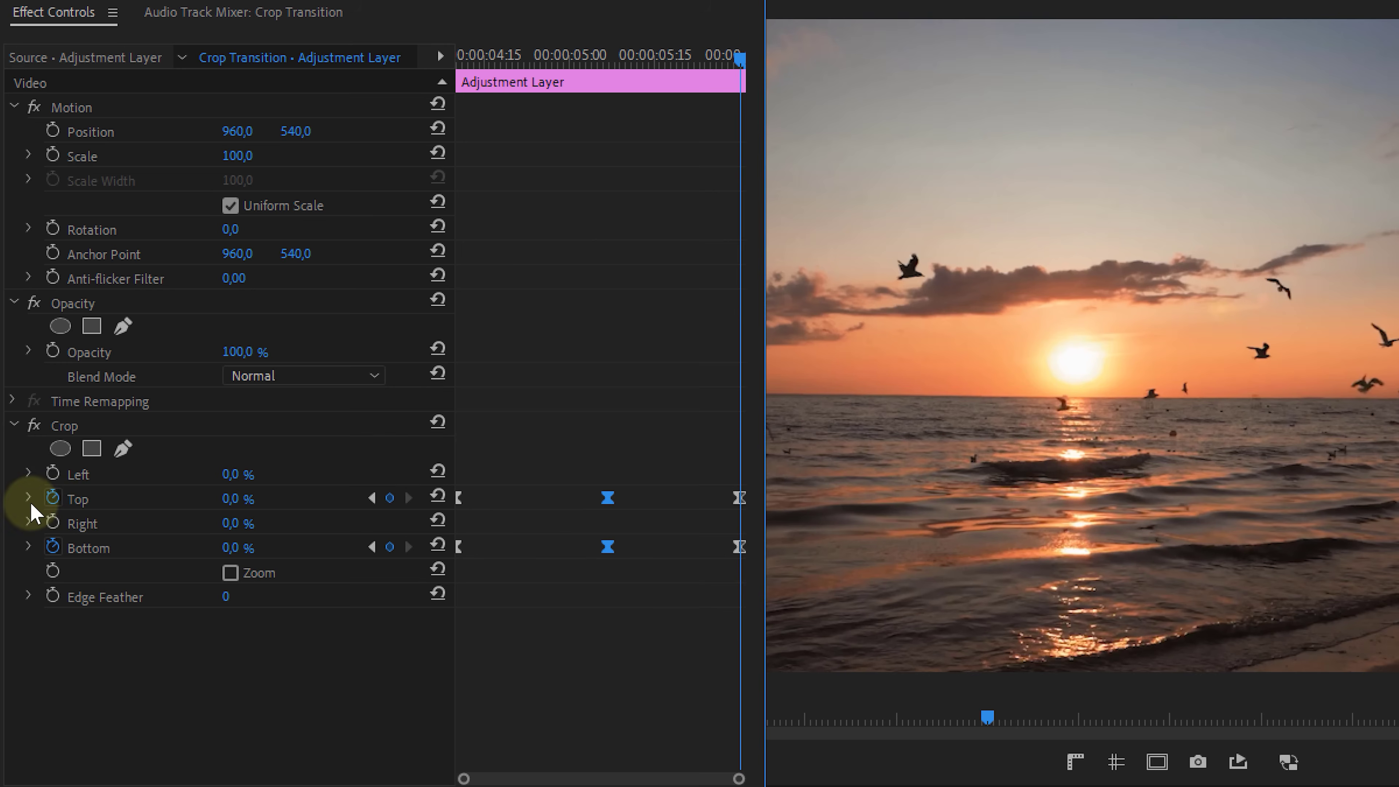
pyautogui.click(29, 498)
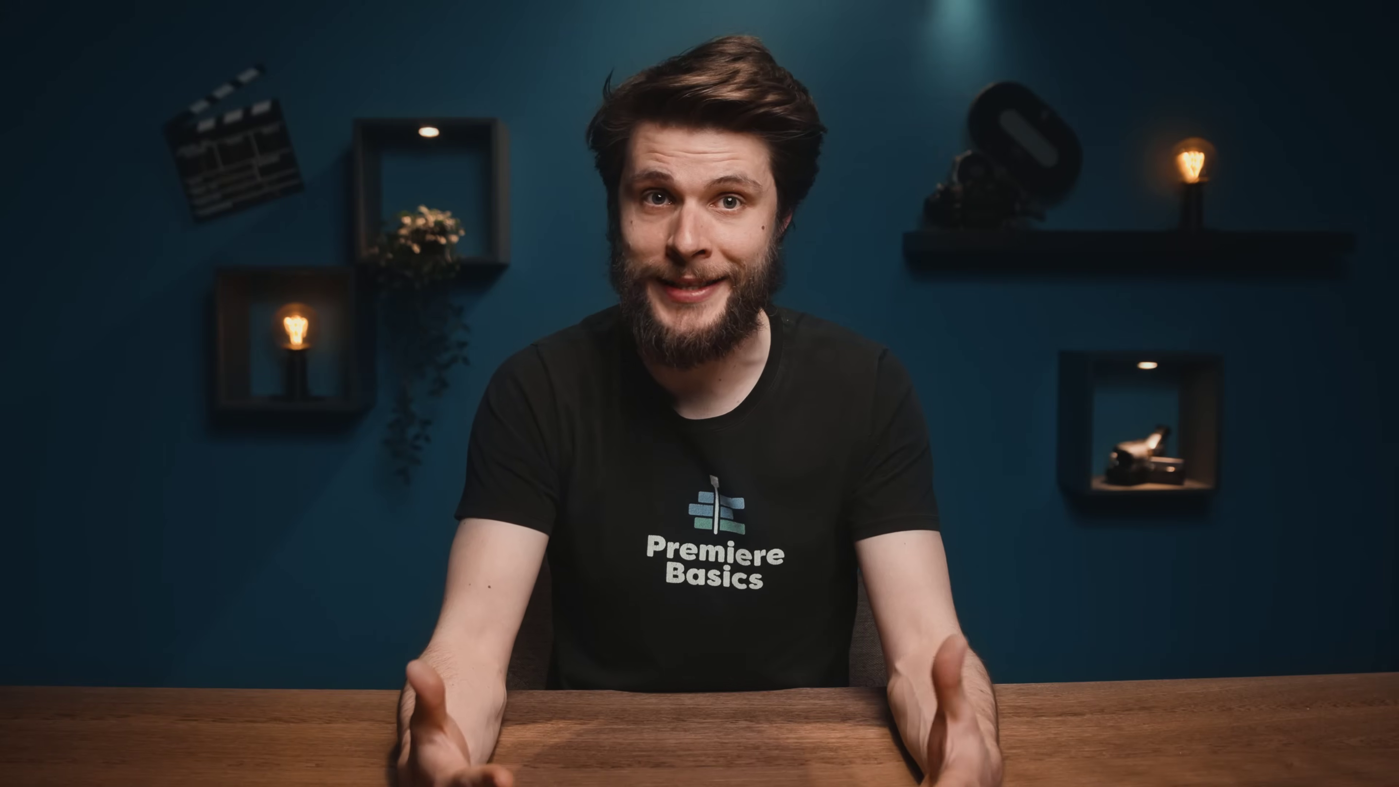
# Apply Crop to the PREMIERE BASICS title, hide it from the right, and keyframe Right.
pyautogui.moveTo(166, 655); pyautogui.dragTo(1039, 575)
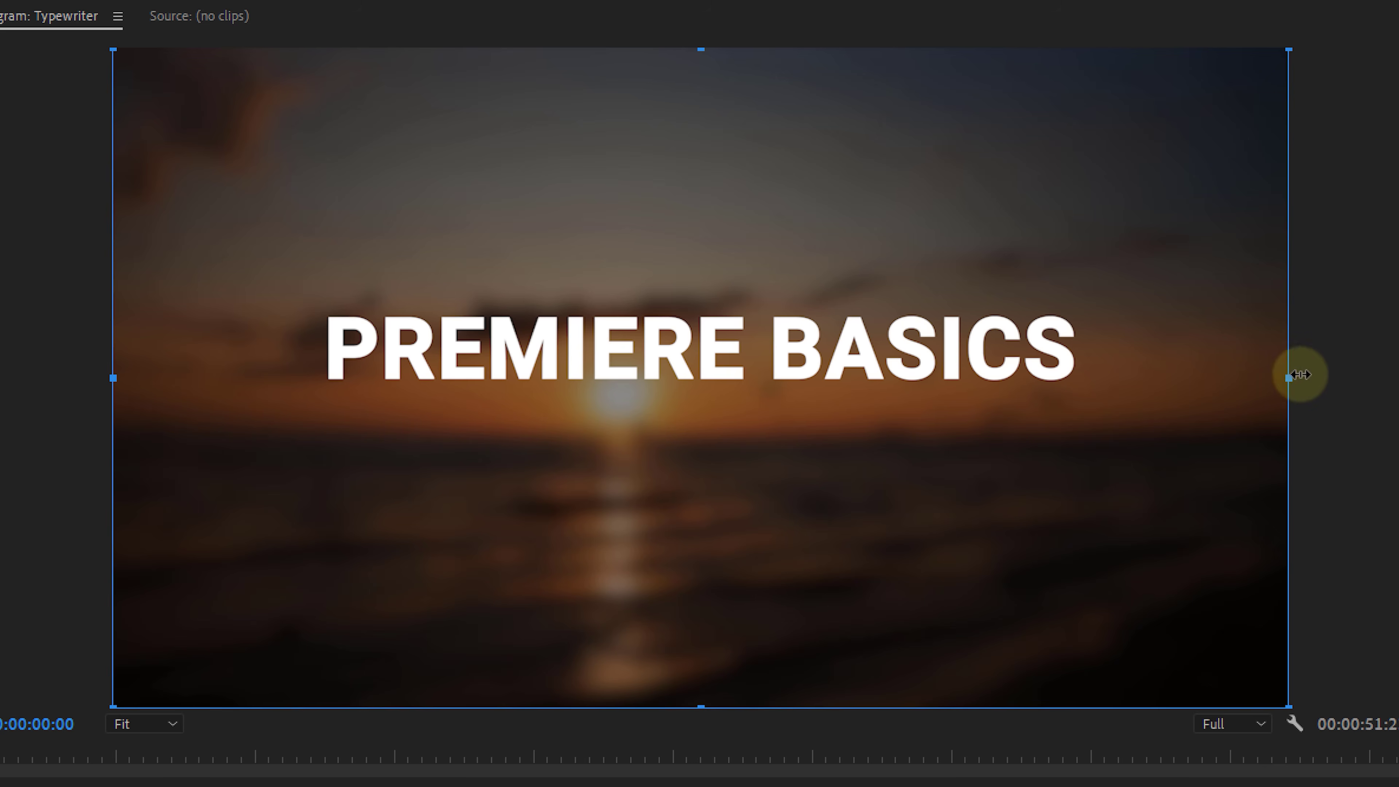
pyautogui.moveTo(697, 384); pyautogui.dragTo(336, 390)
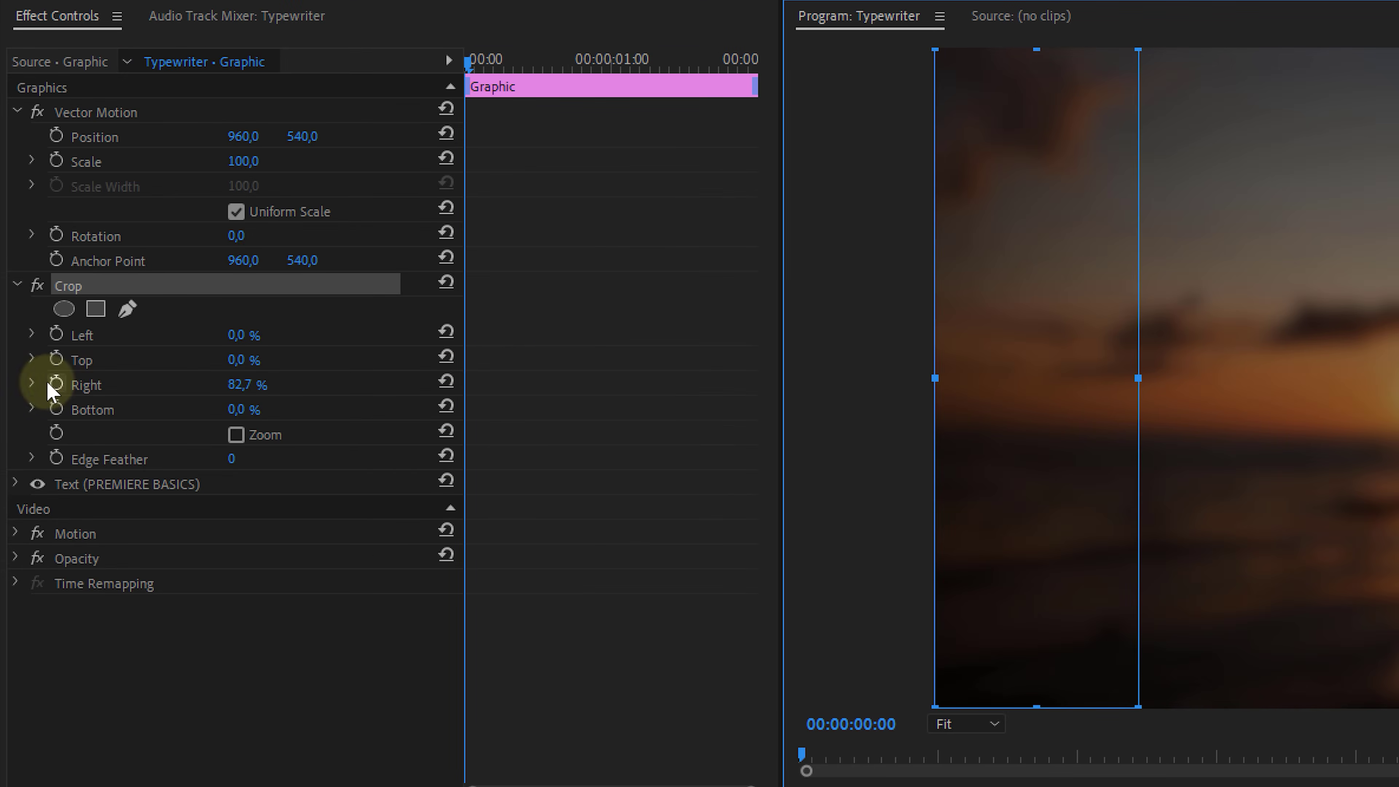
pyautogui.click(56, 382)
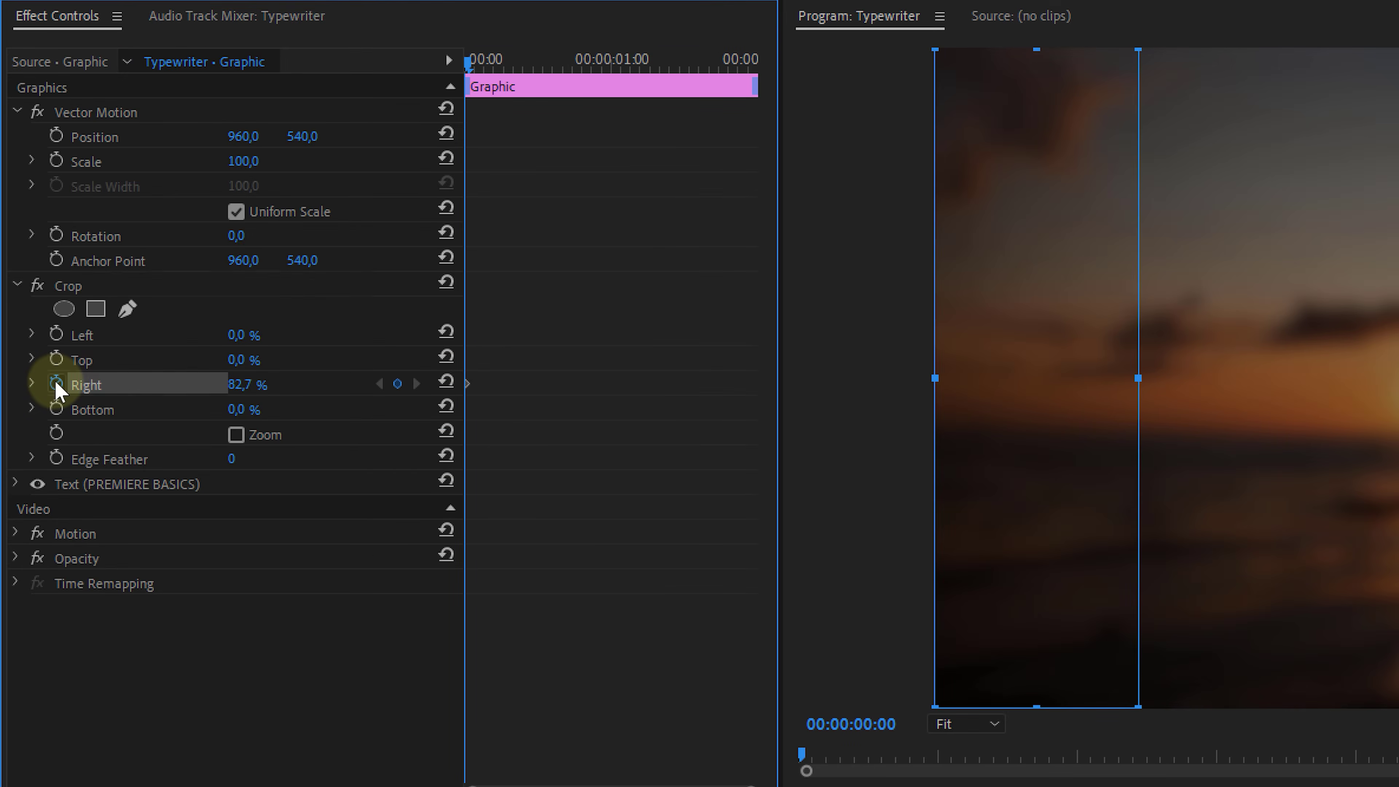
# Widen the crop step by step to reveal P, then PRE, and return to the start.
pyautogui.click(68, 285)
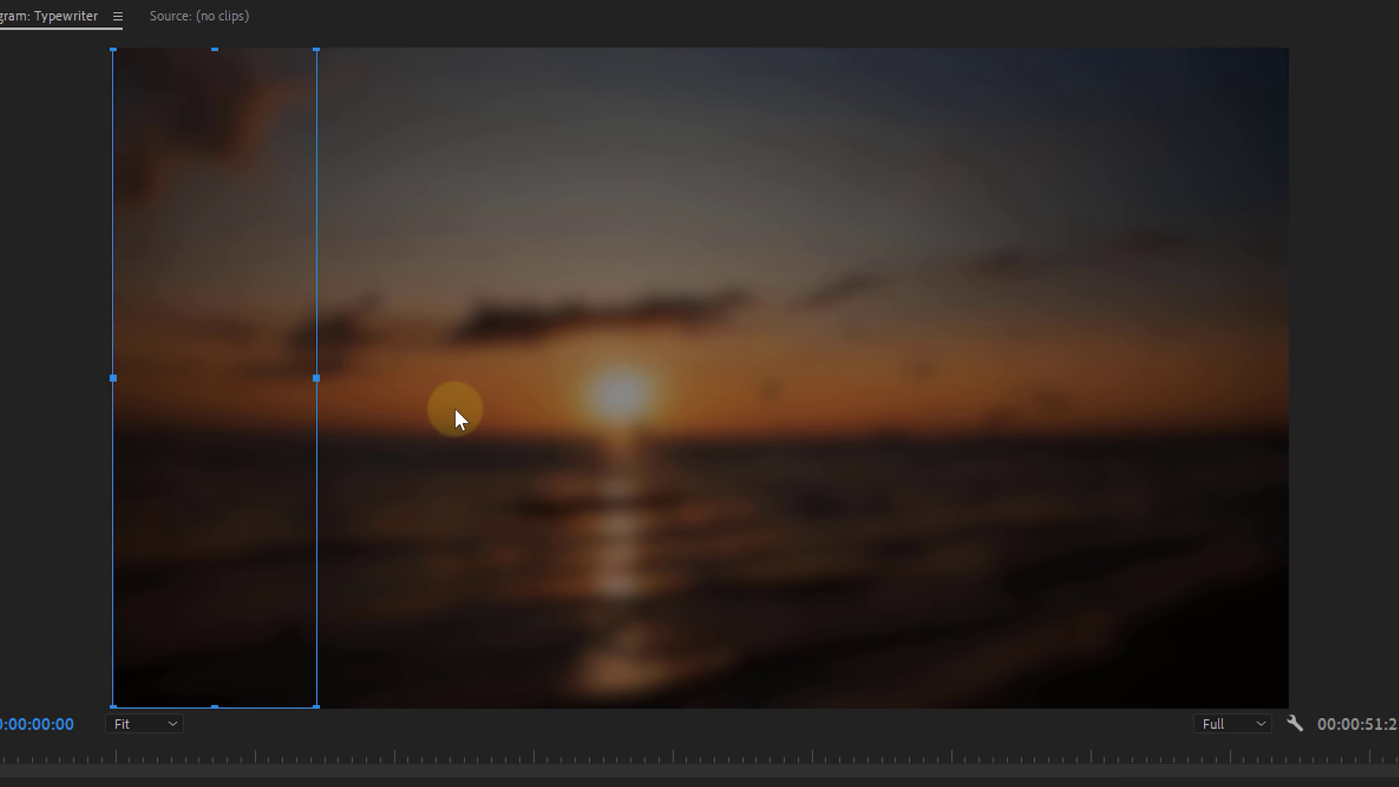
pyautogui.moveTo(326, 376); pyautogui.dragTo(367, 381)
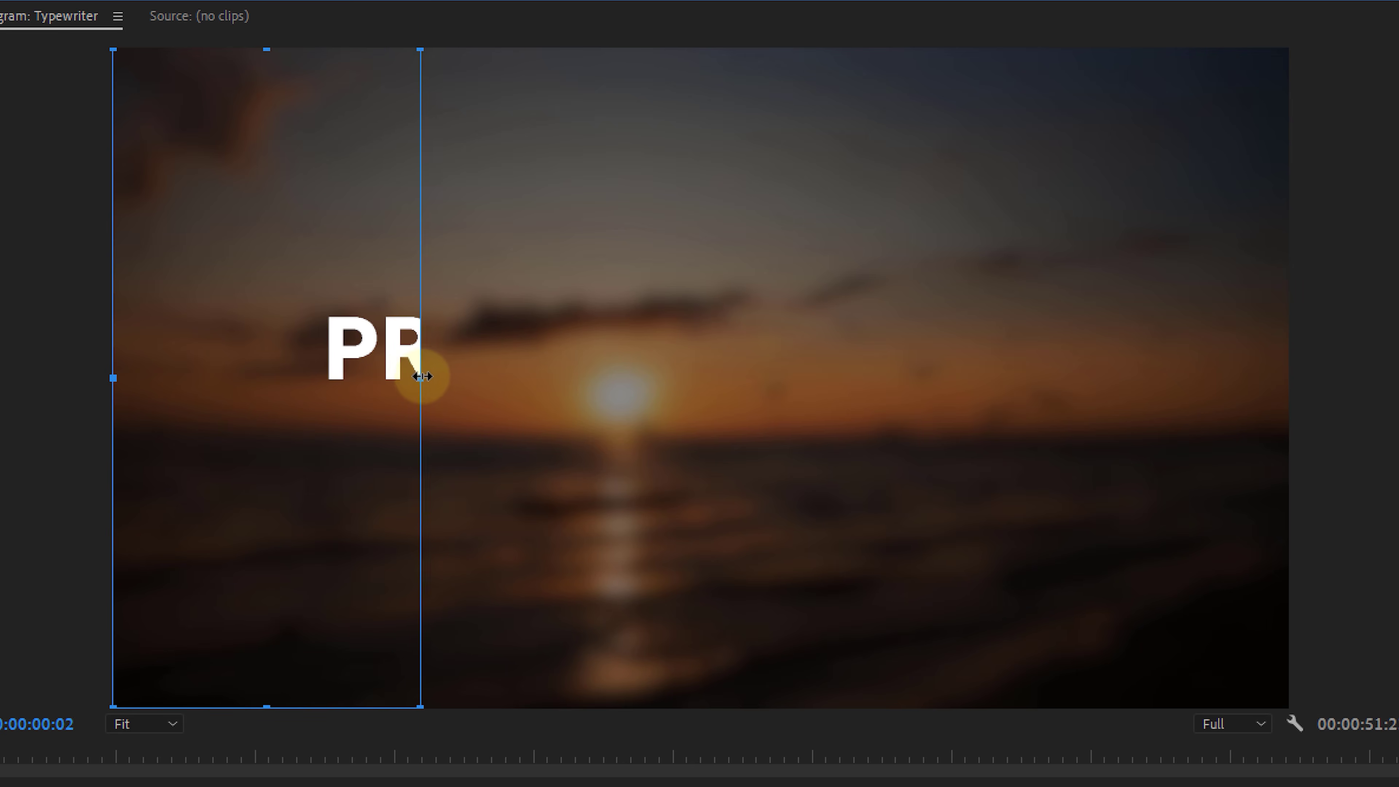
pyautogui.moveTo(435, 374); pyautogui.dragTo(484, 378)
pyautogui.press('Home')
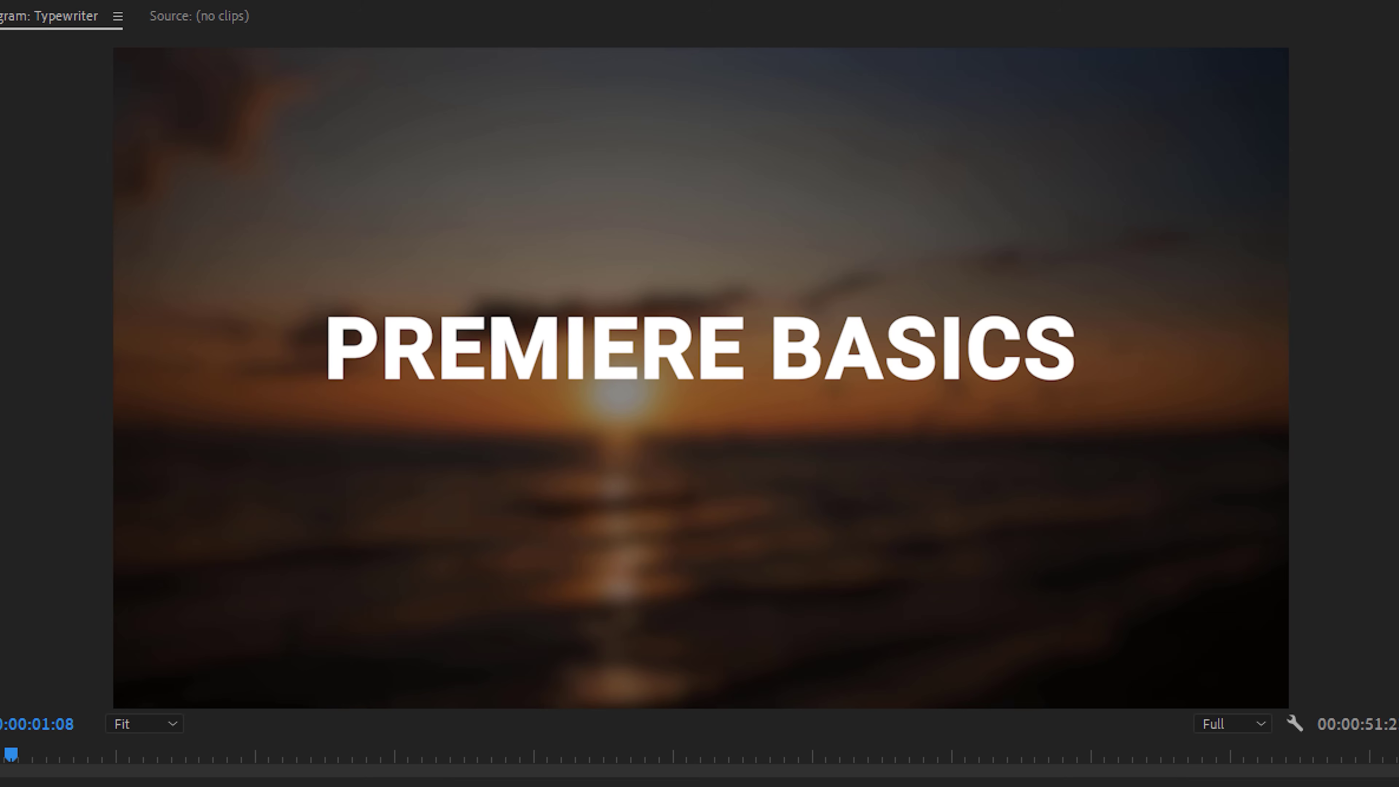
# Rate-stretch the PREMIERE BASICS title clip longer and bring up interpolation options for its Right crop keyframes.
pyautogui.click(554, 527)
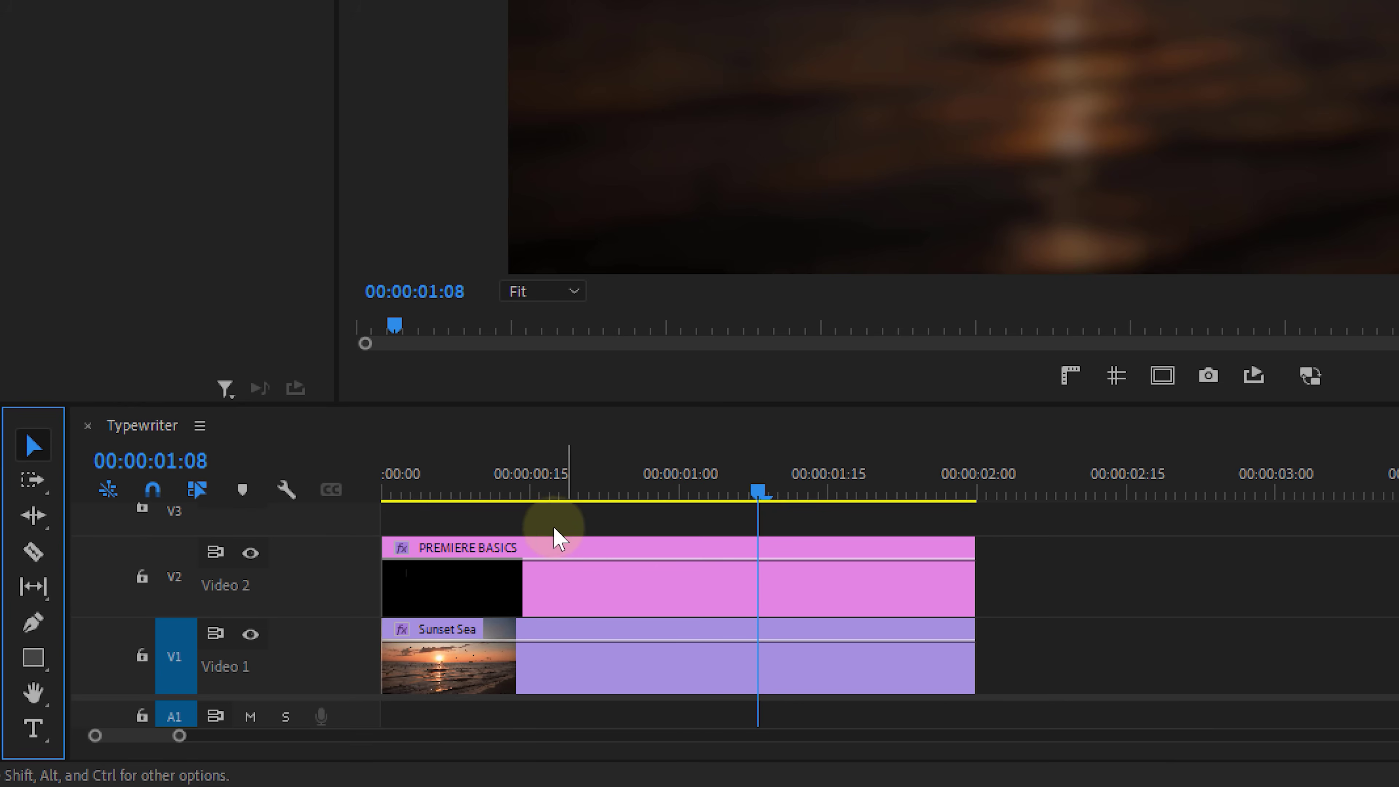
pyautogui.moveTo(33, 529); pyautogui.dragTo(187, 571)
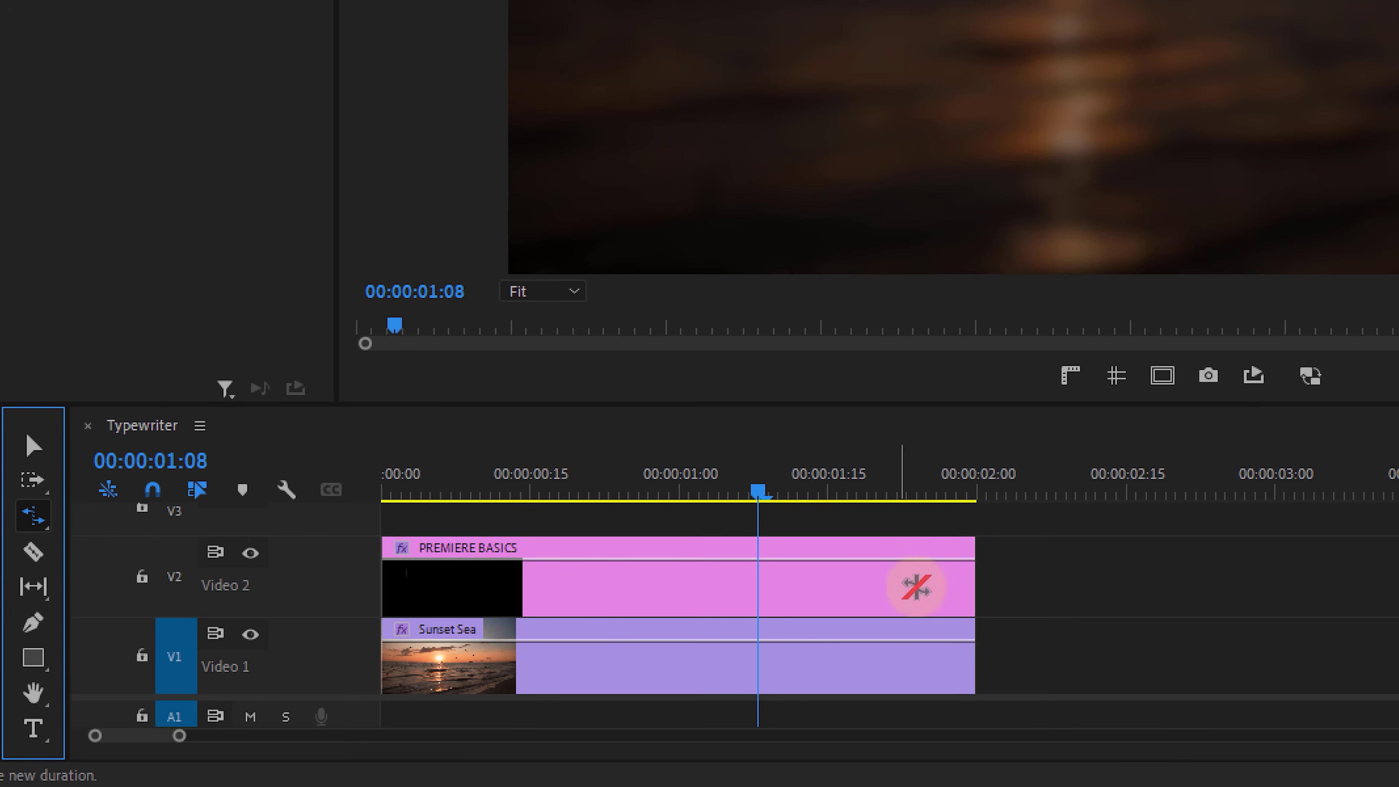
pyautogui.moveTo(970, 583); pyautogui.dragTo(1393, 583)
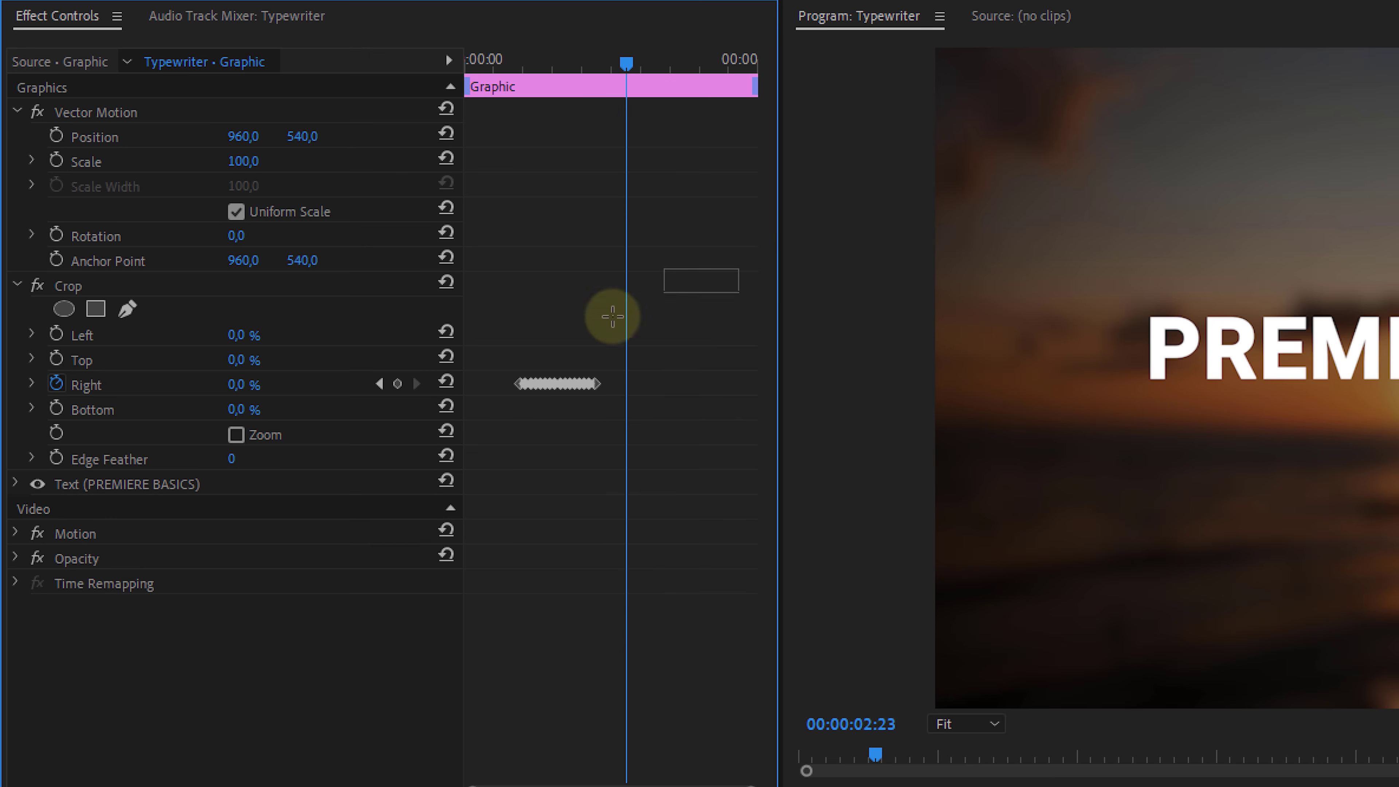
pyautogui.rightClick(546, 384)
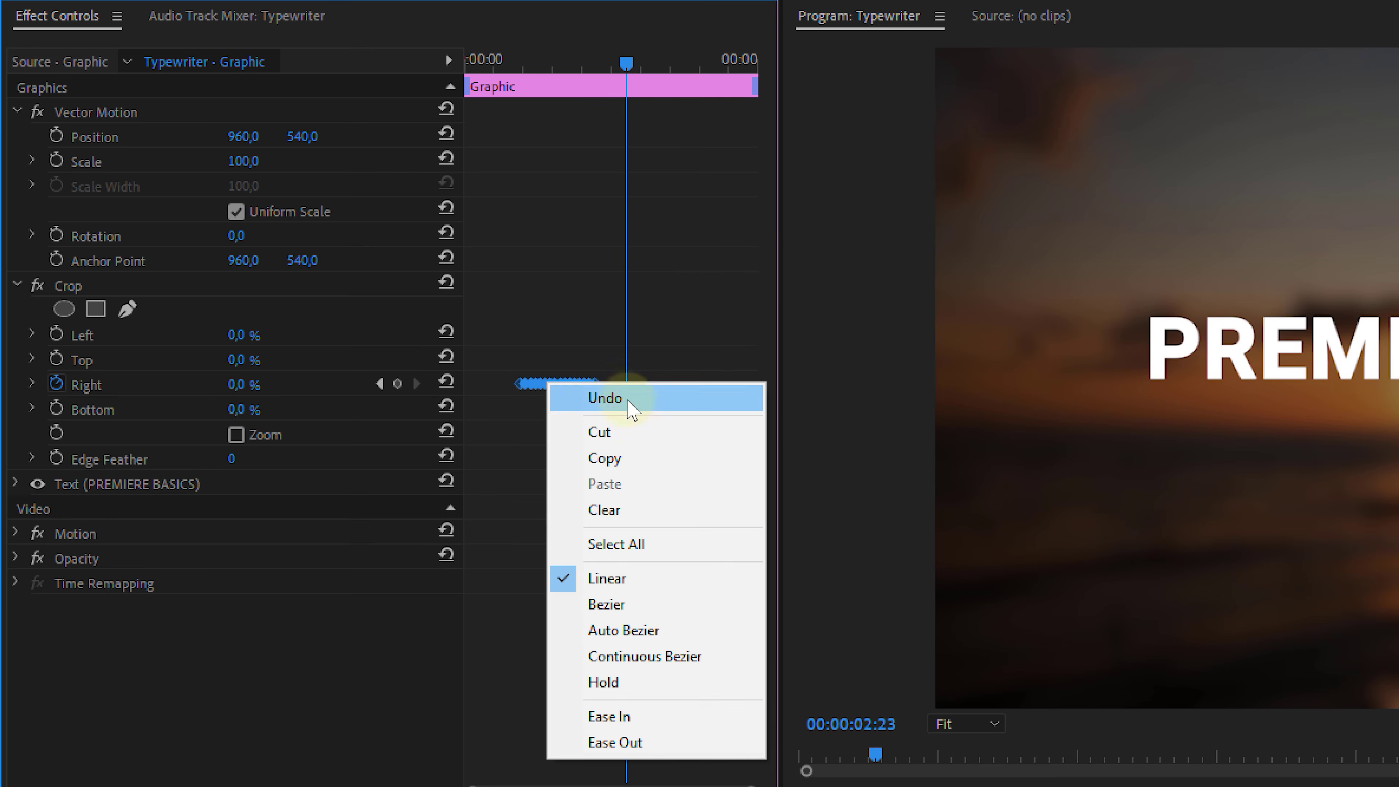